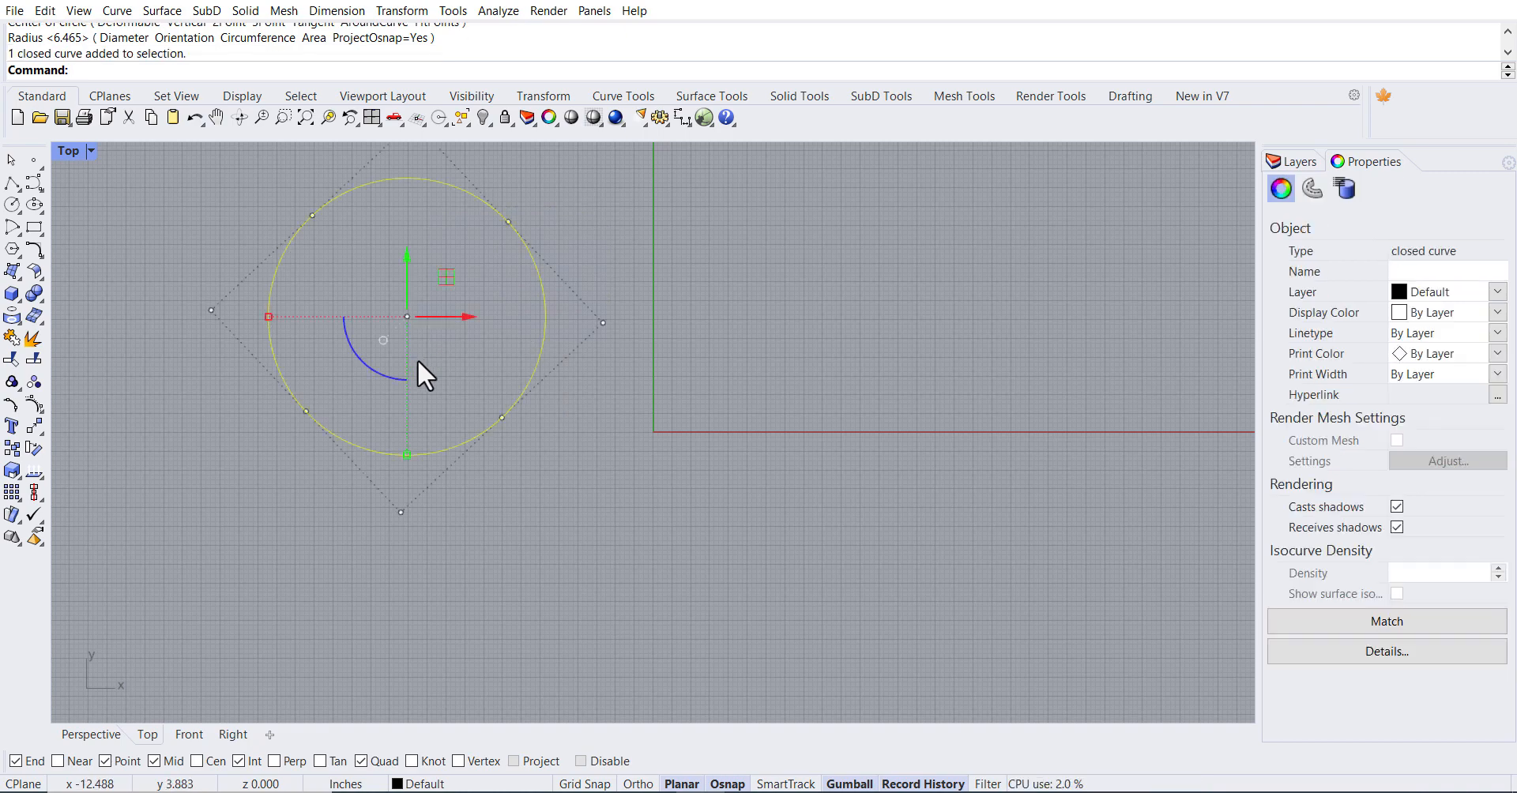
left_click(10, 449)
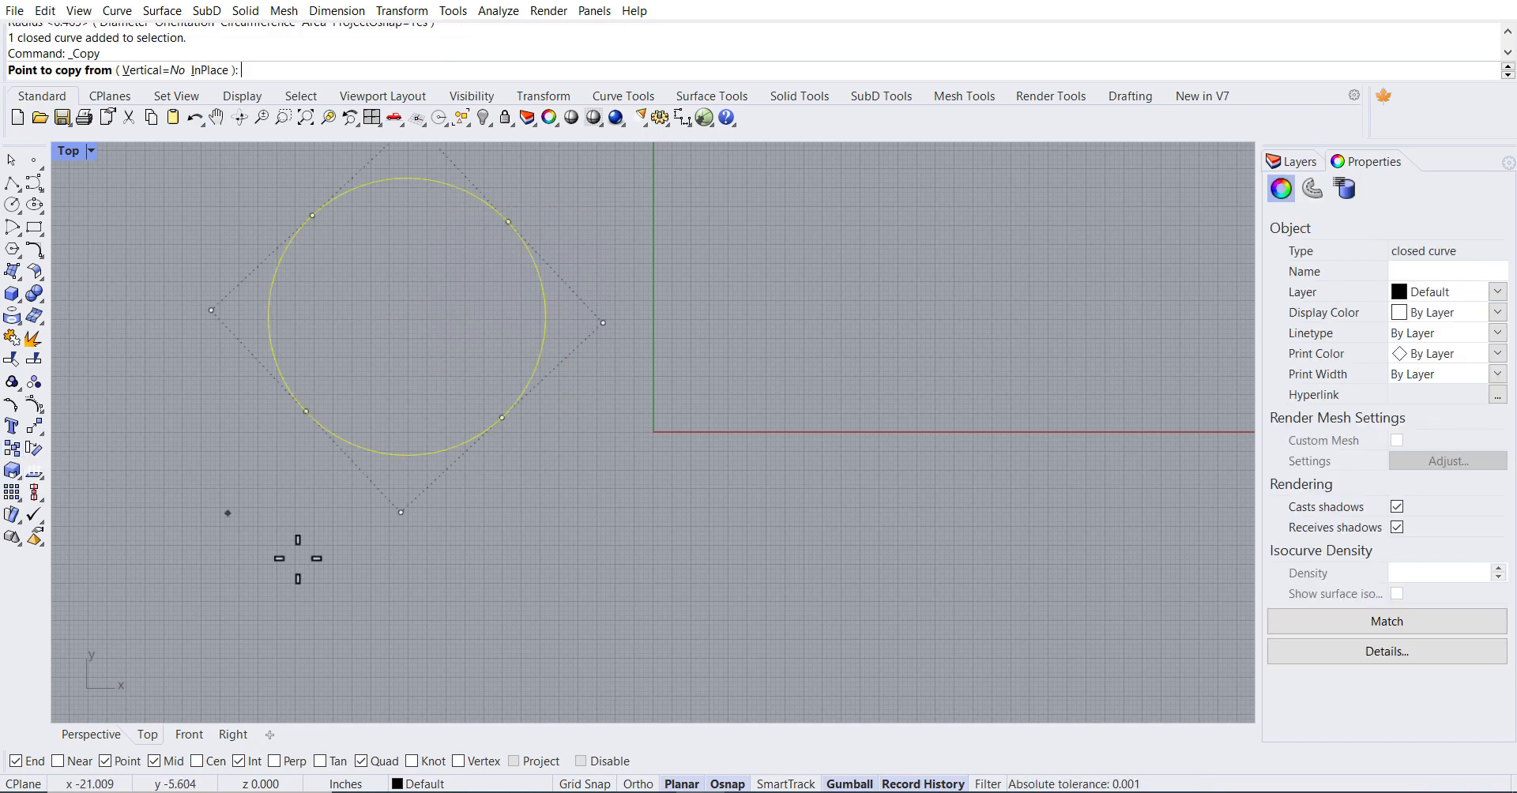
scroll(306, 554, "down", 1)
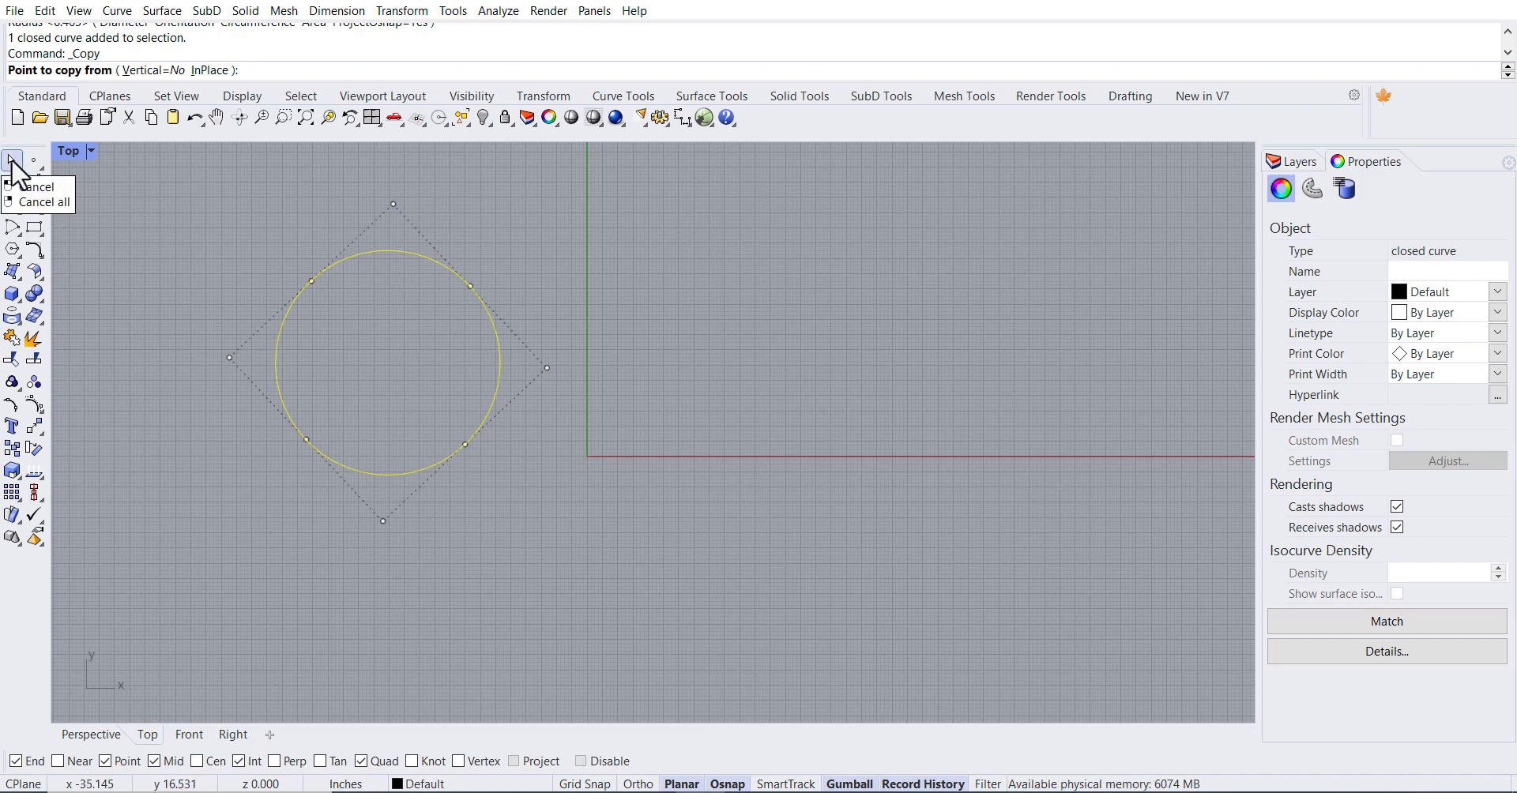
left_click(11, 162)
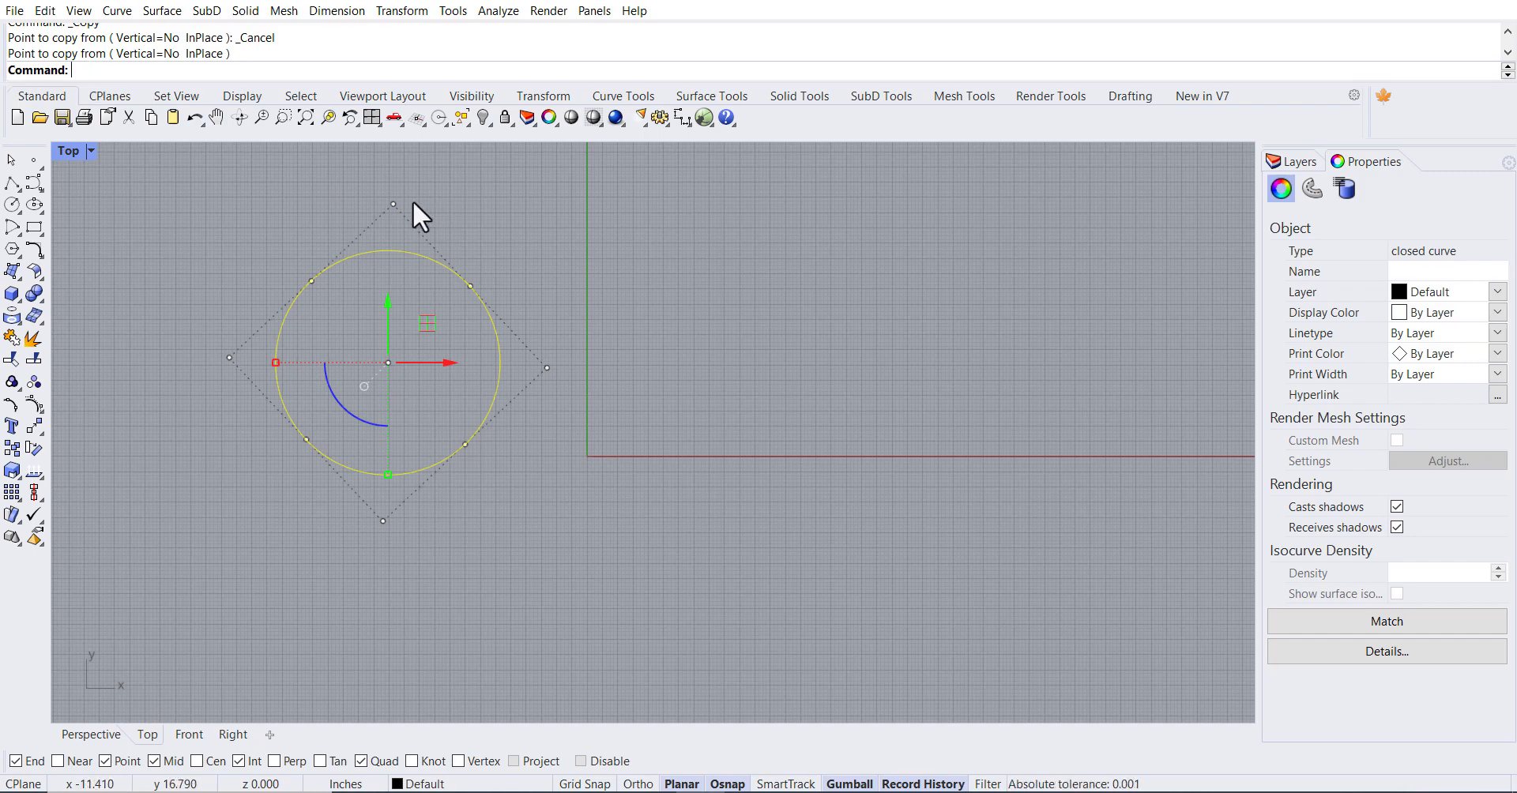
left_click(556, 278)
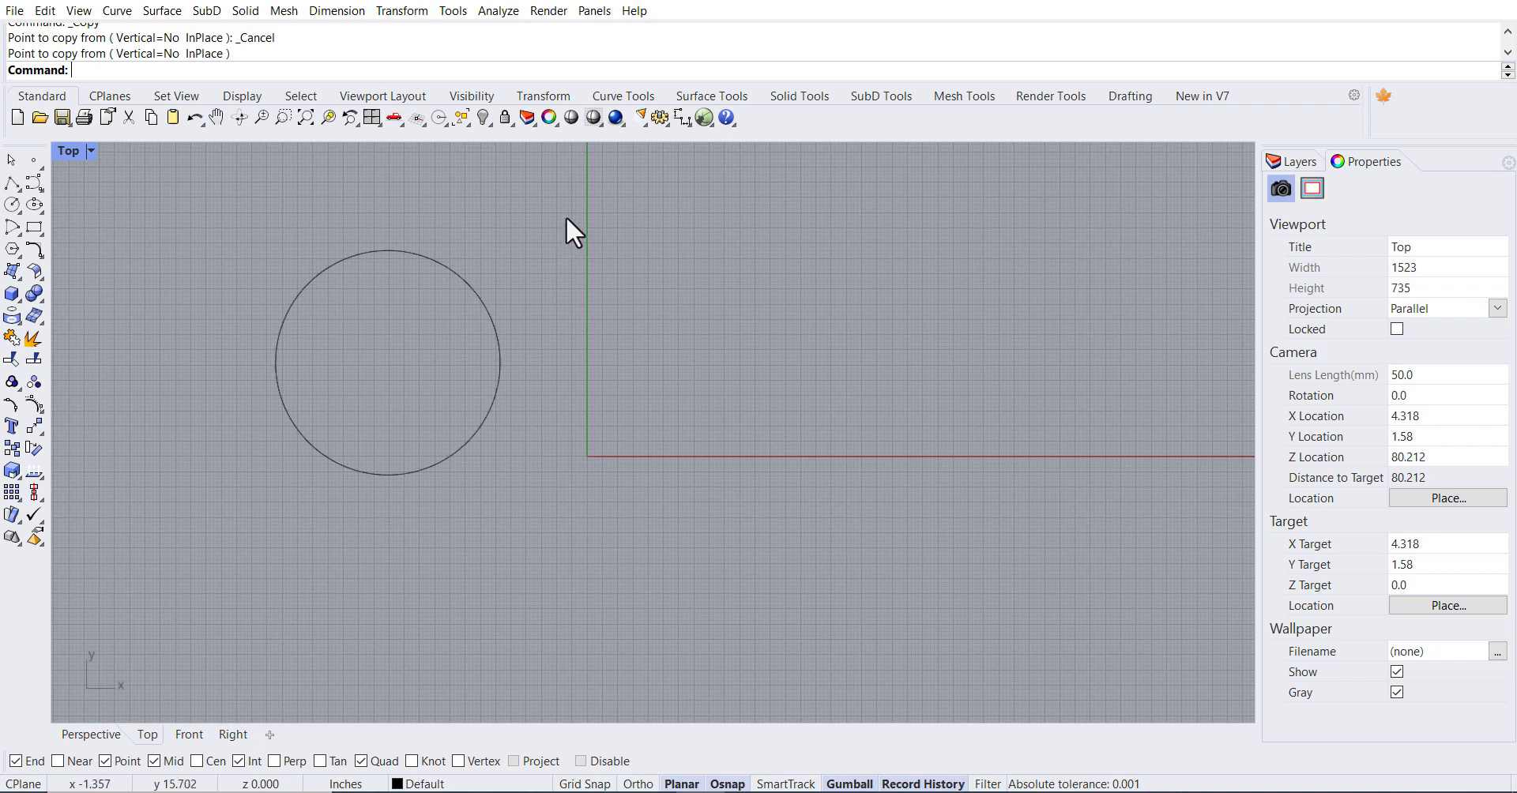
left_click_drag(565, 215, 244, 510)
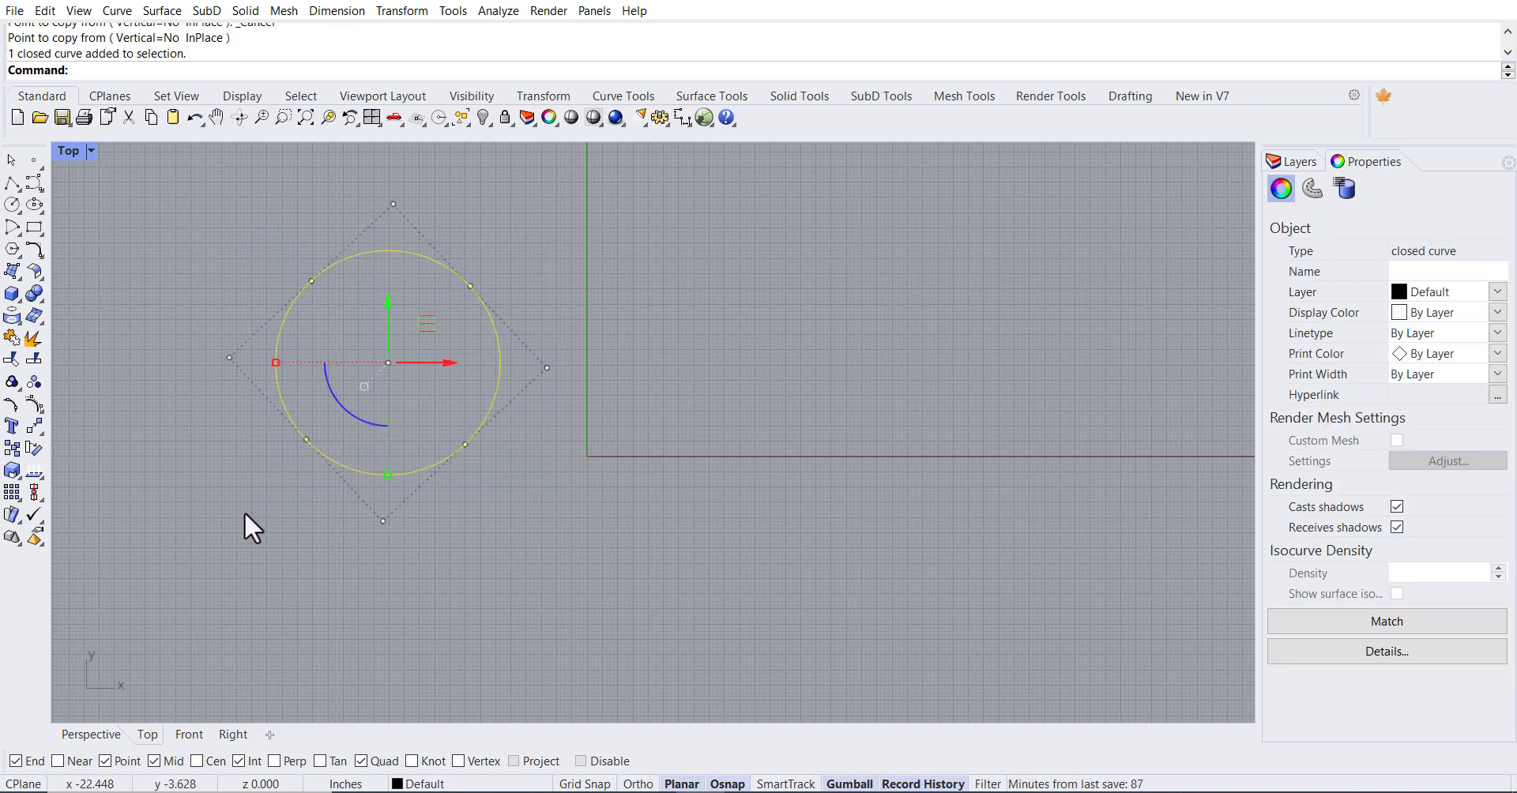
left_click(12, 448)
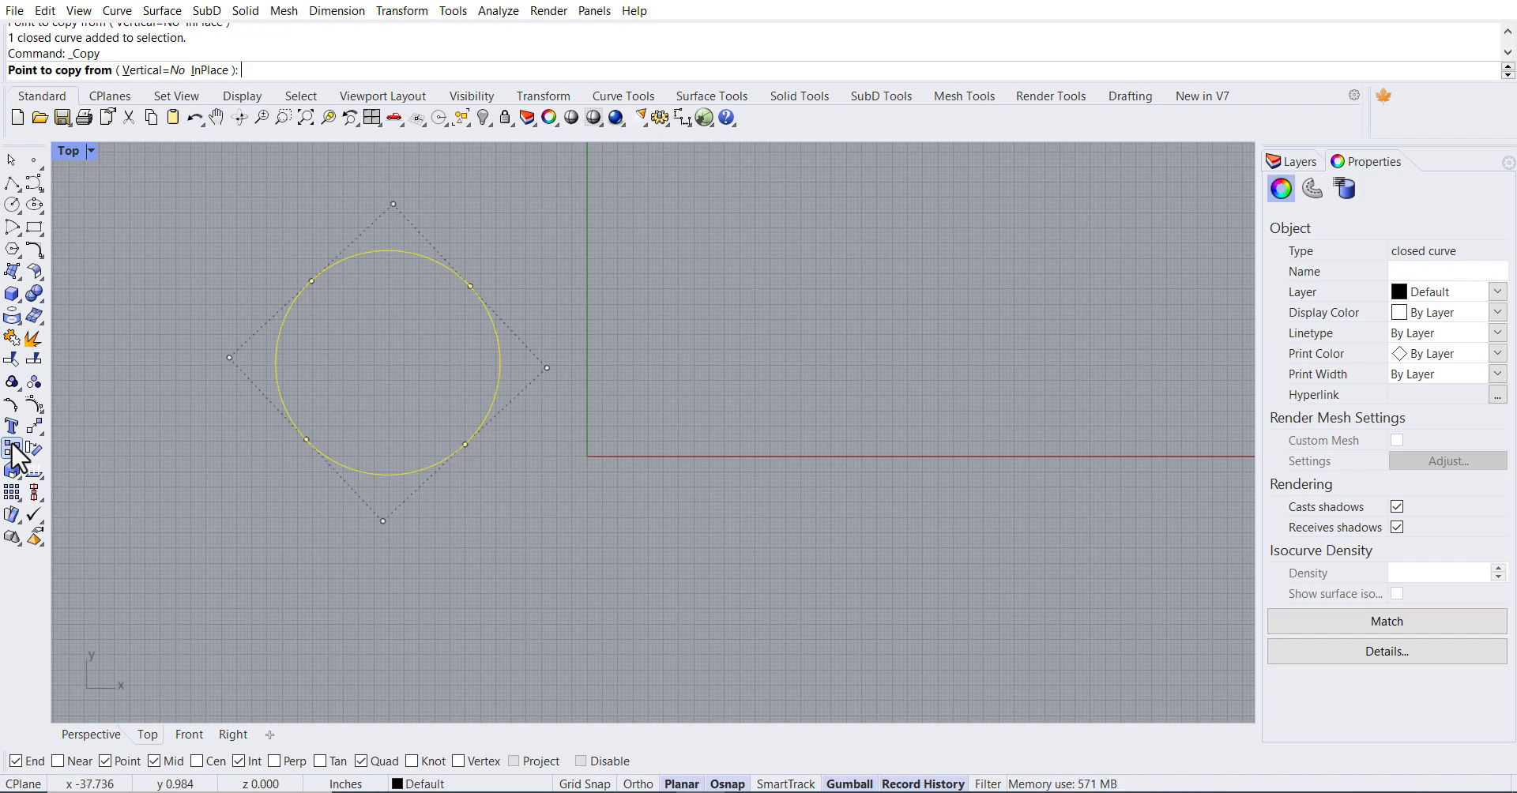
left_click(12, 162)
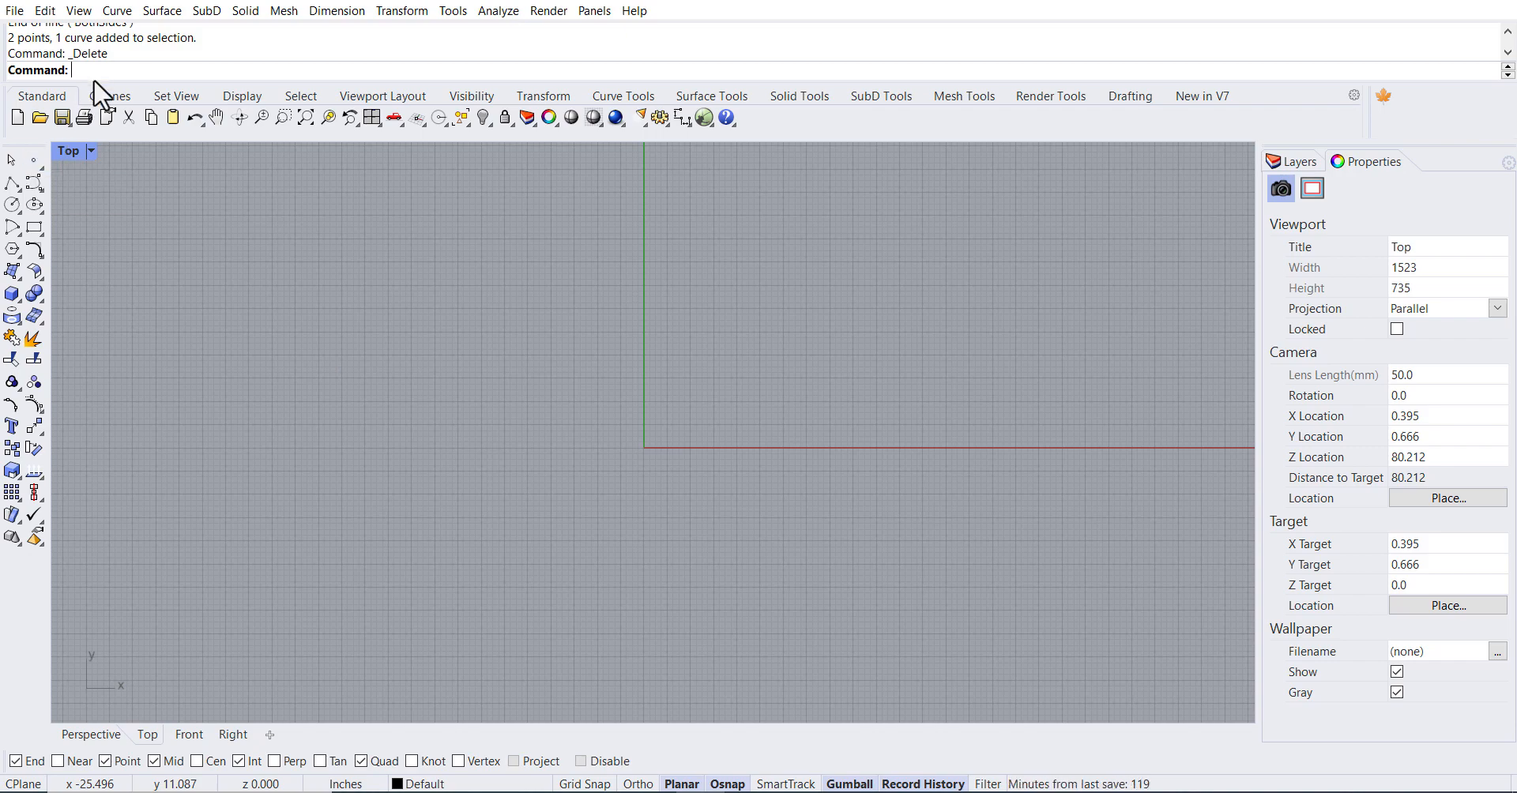
- Place two single points left of the Y axis, one above and one below the X axis level
type("Point")
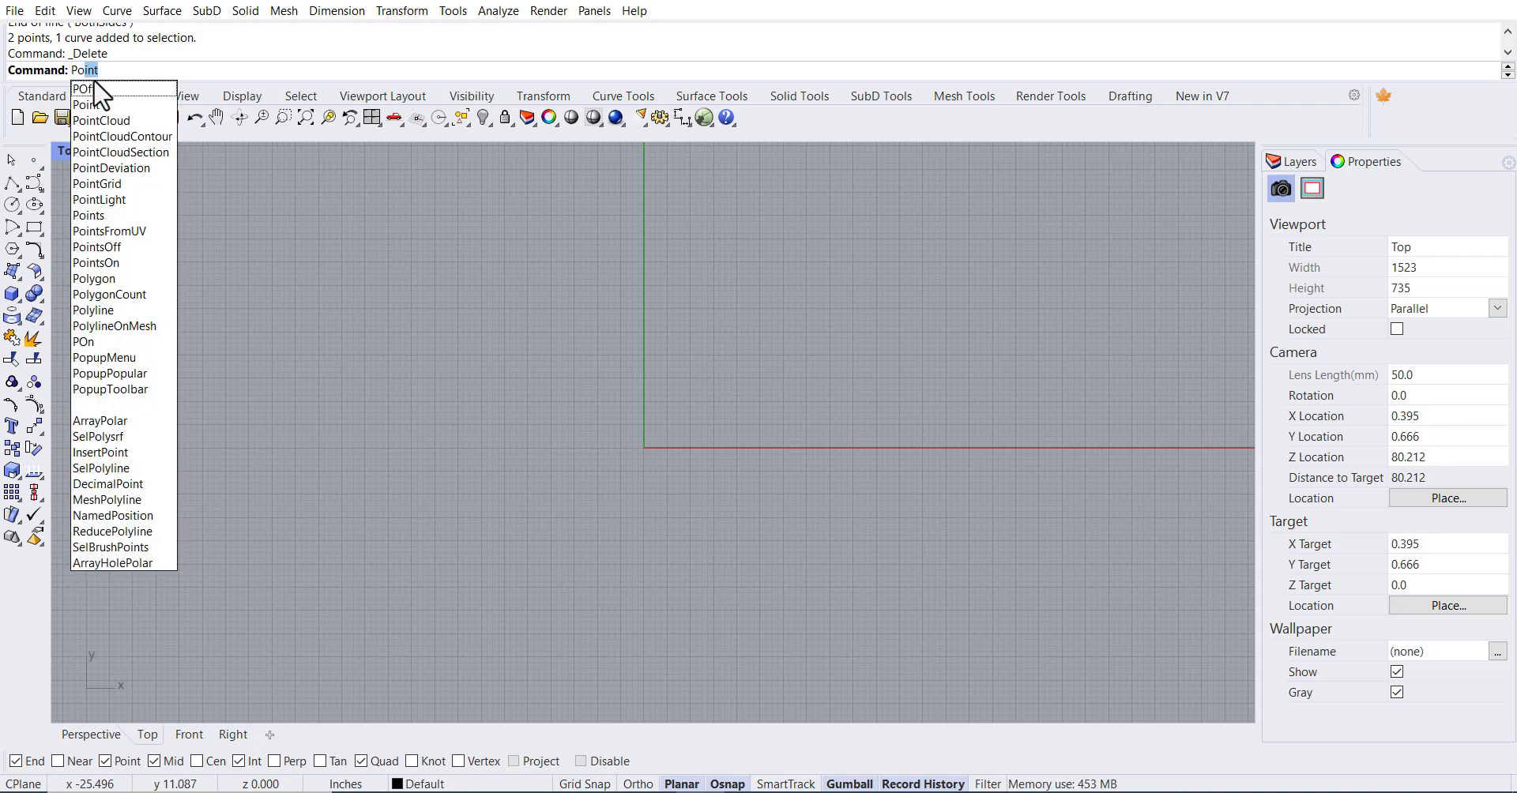
key("Return")
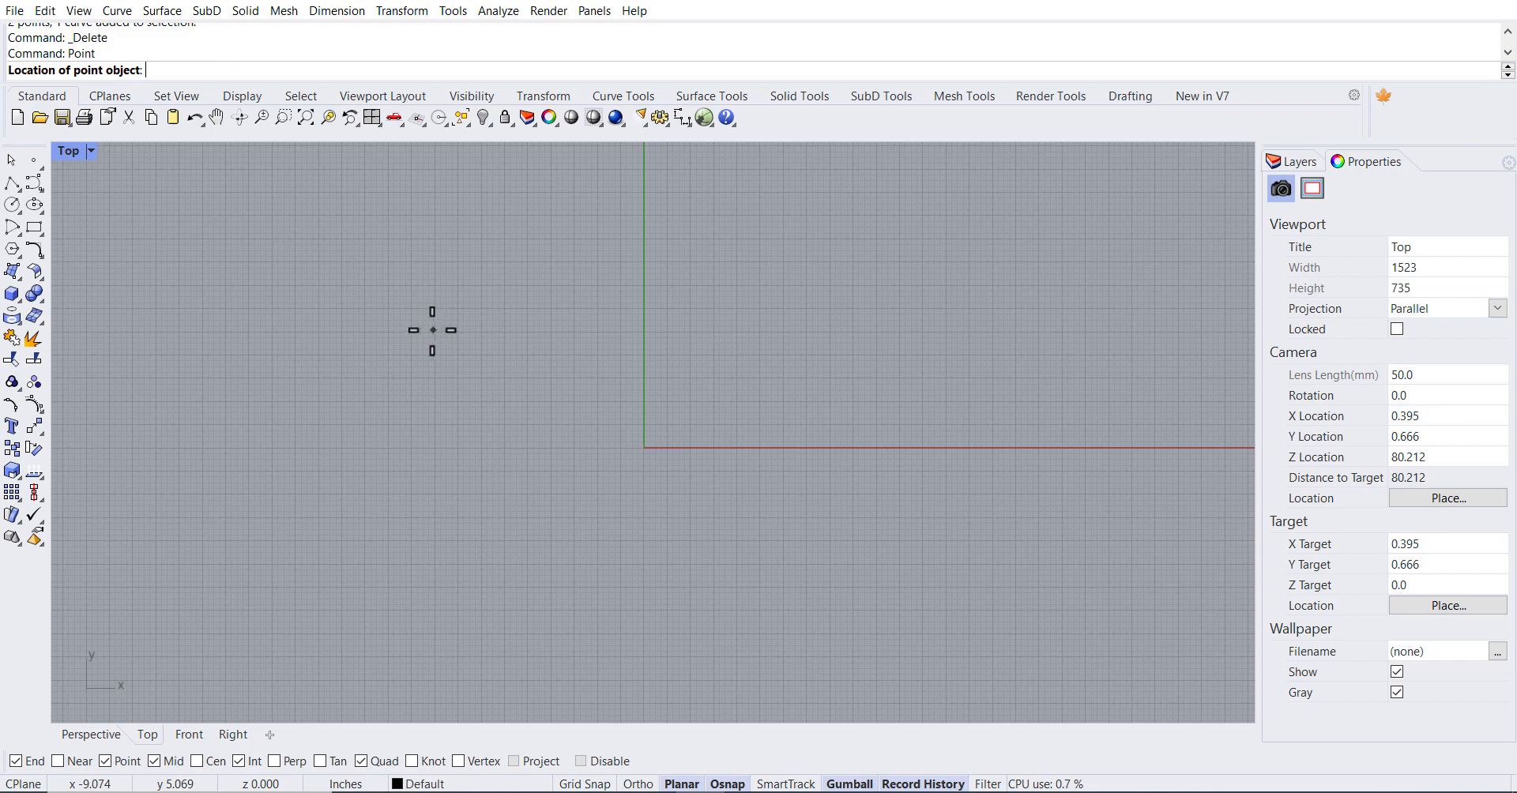
left_click(367, 327)
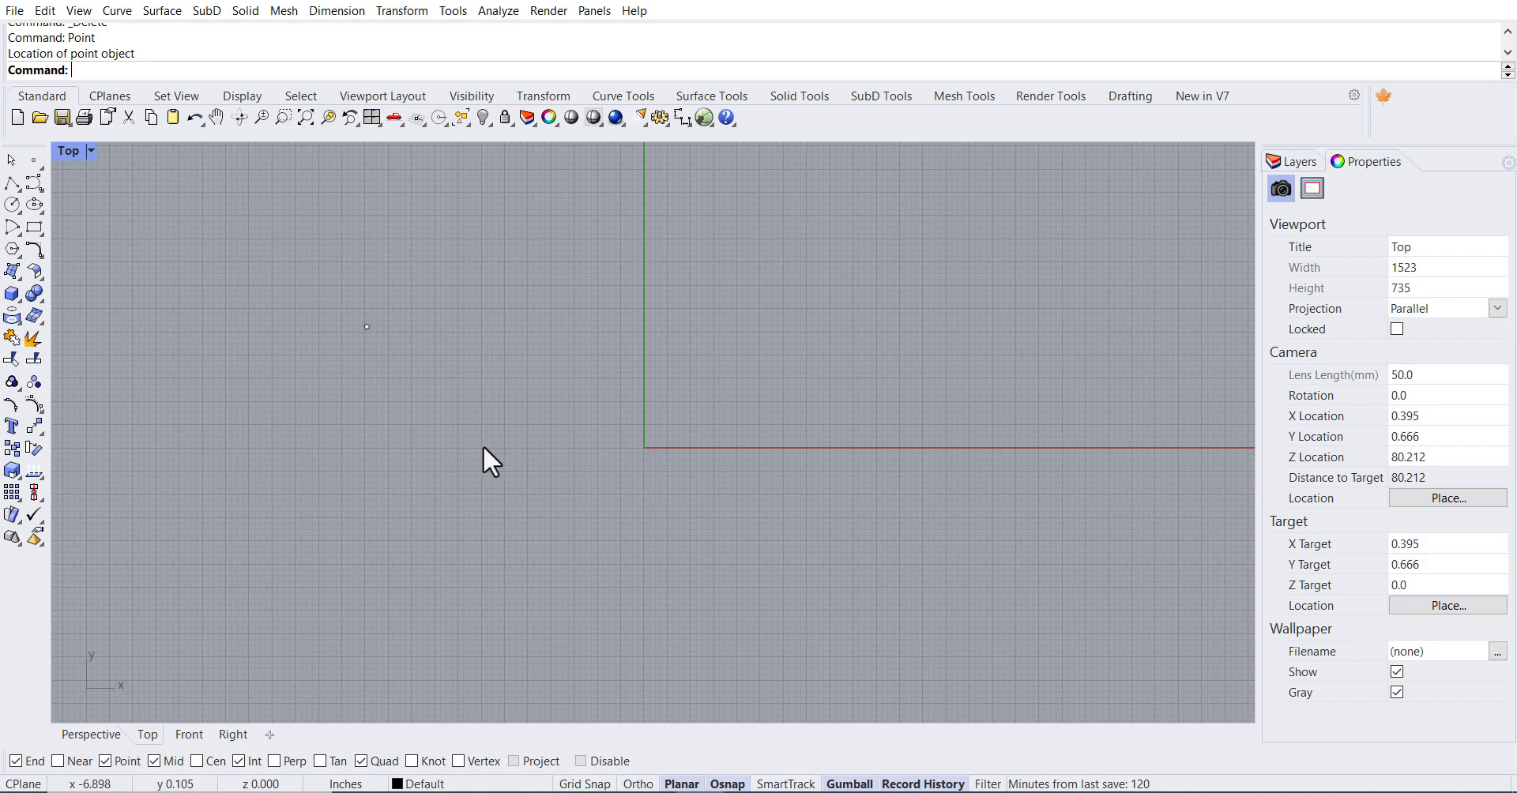
key("Return")
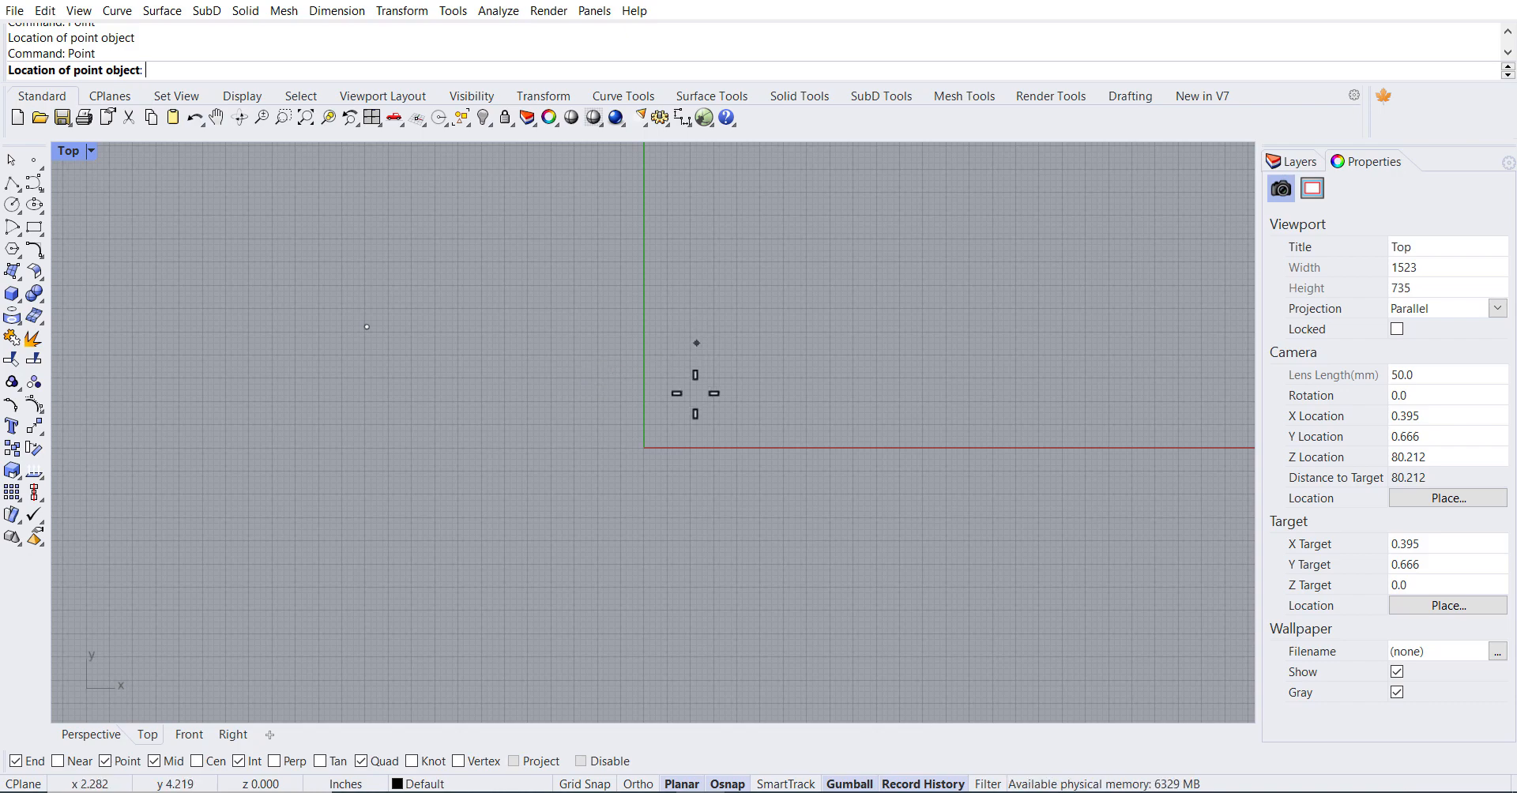
left_click(593, 521)
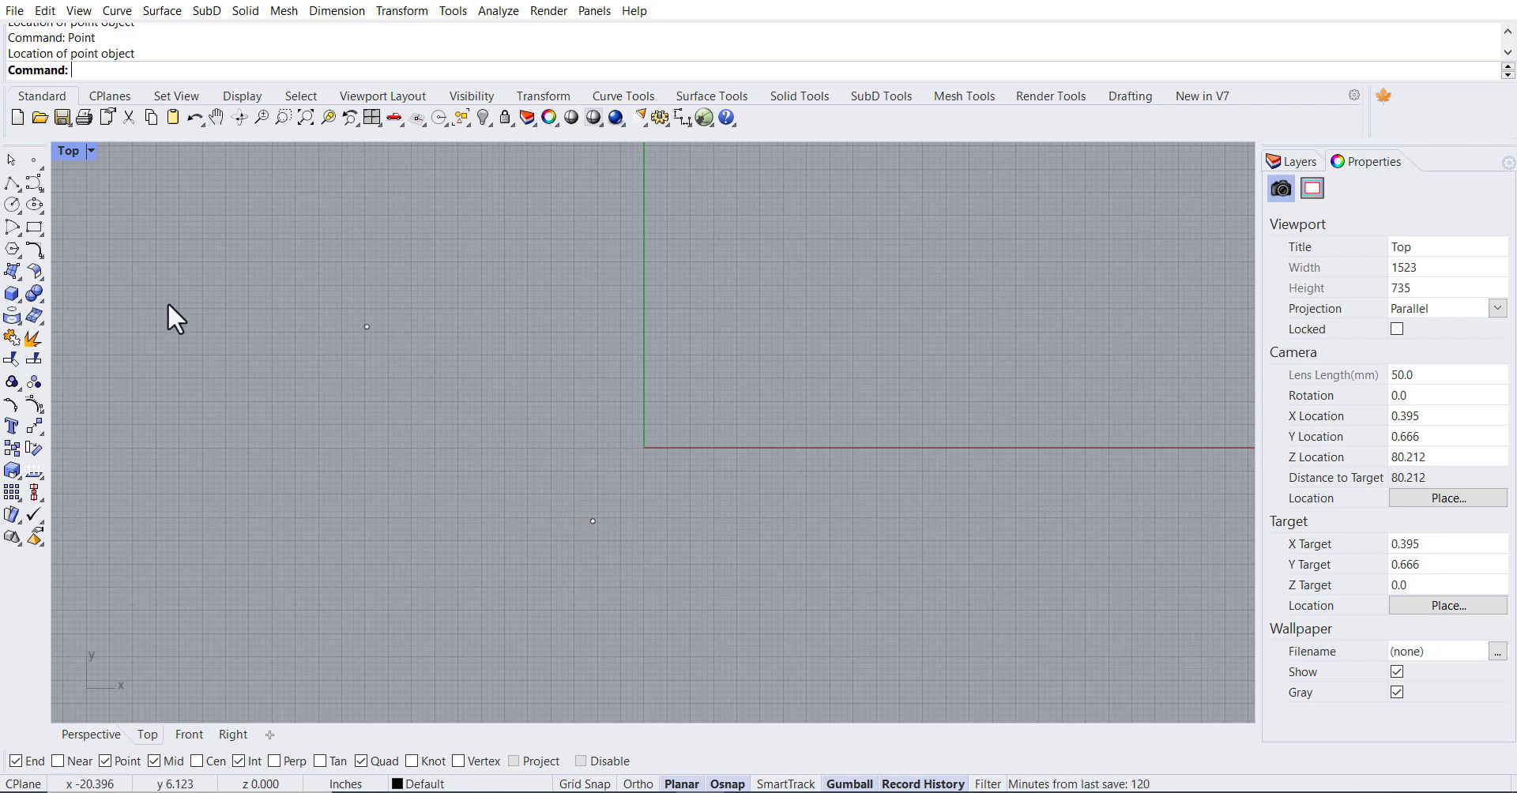
- Draw a single line connecting the two points, snapping its start and end to them
left_click(21, 191)
left_click(36, 190)
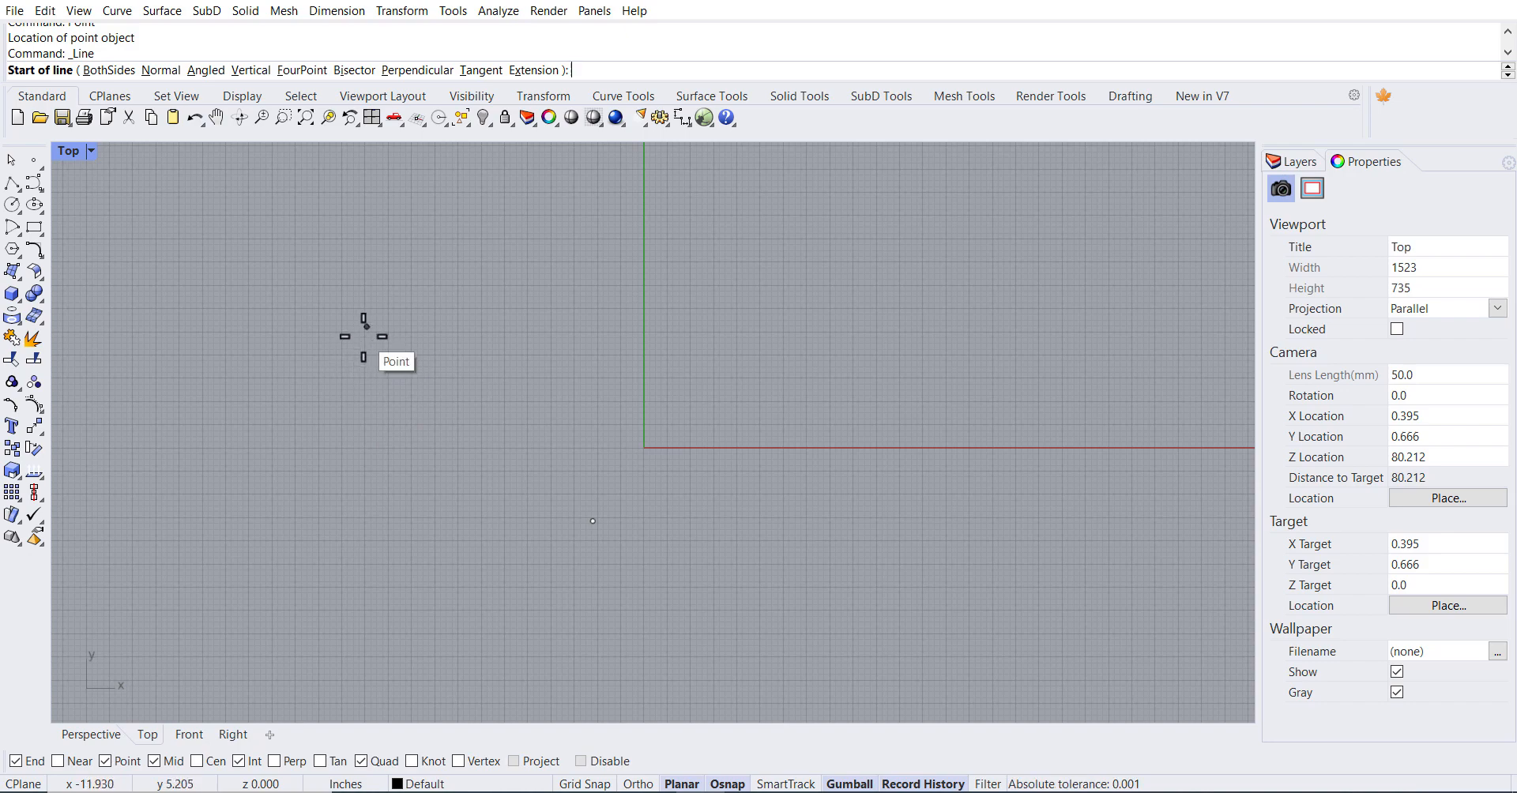
left_click(366, 338)
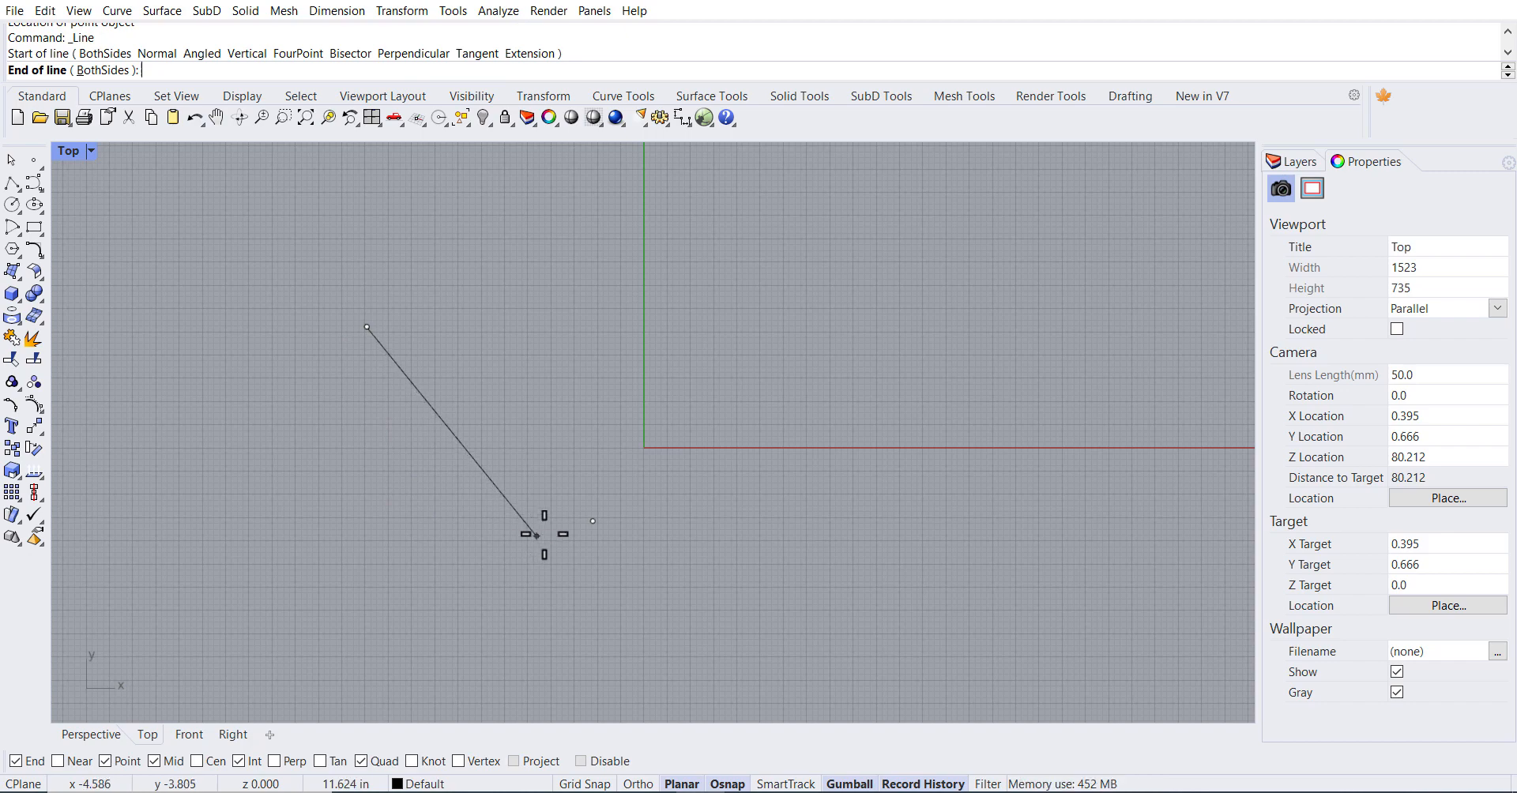
left_click(592, 521)
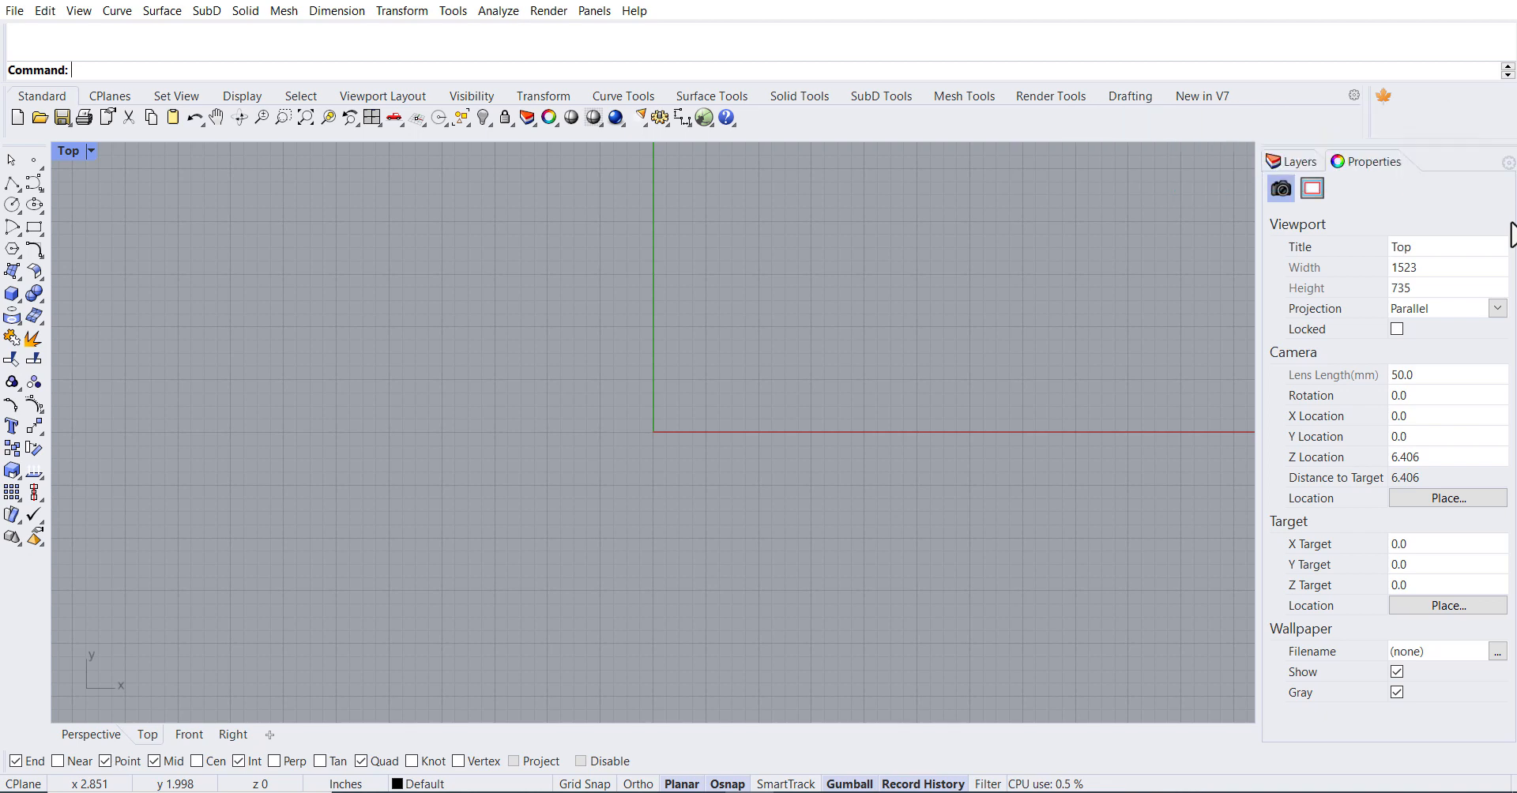
- Place seven scattered points across the Top view with the Multiple Points command
left_click(41, 168)
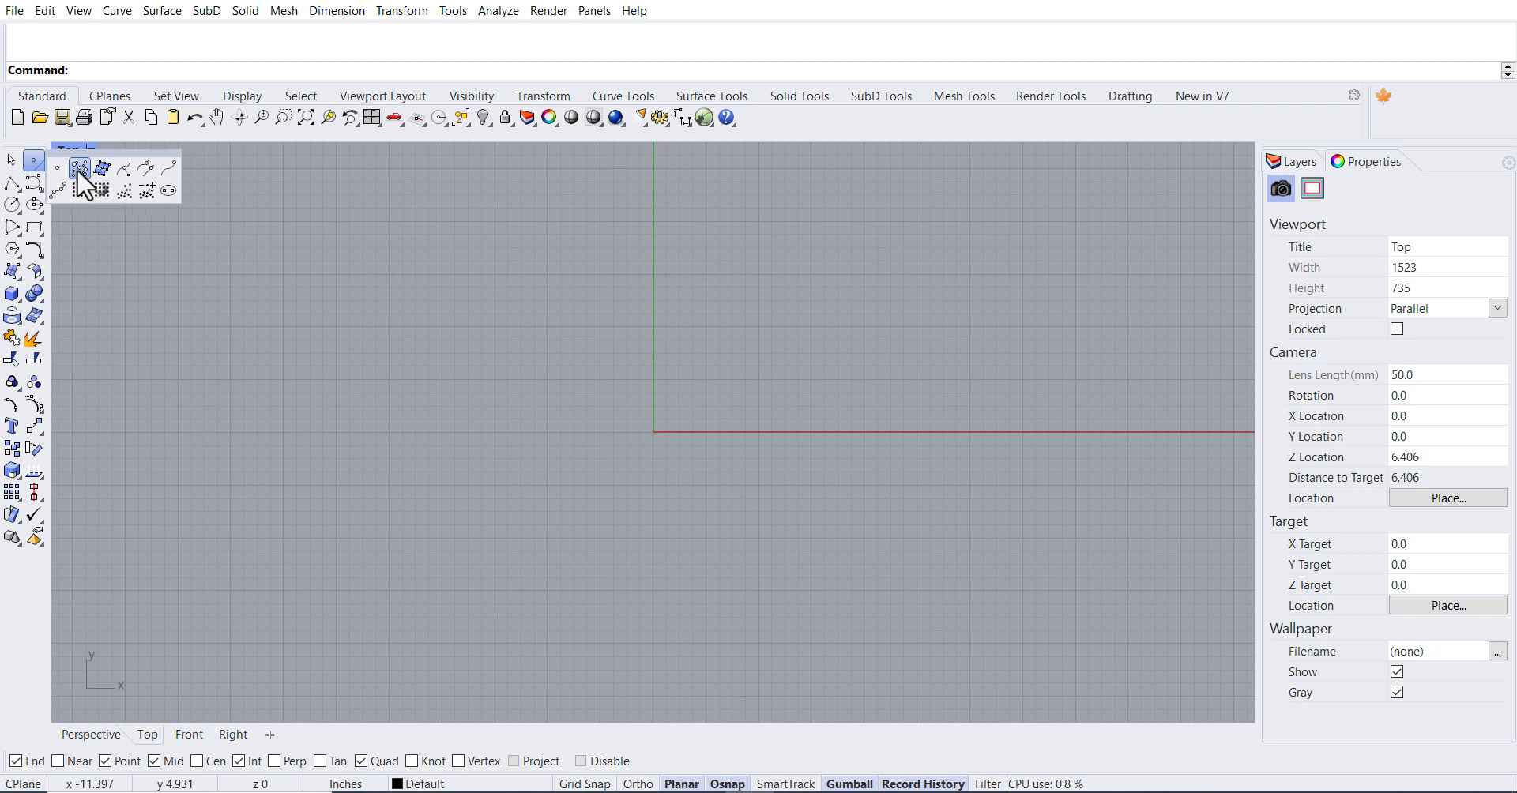
left_click(78, 170)
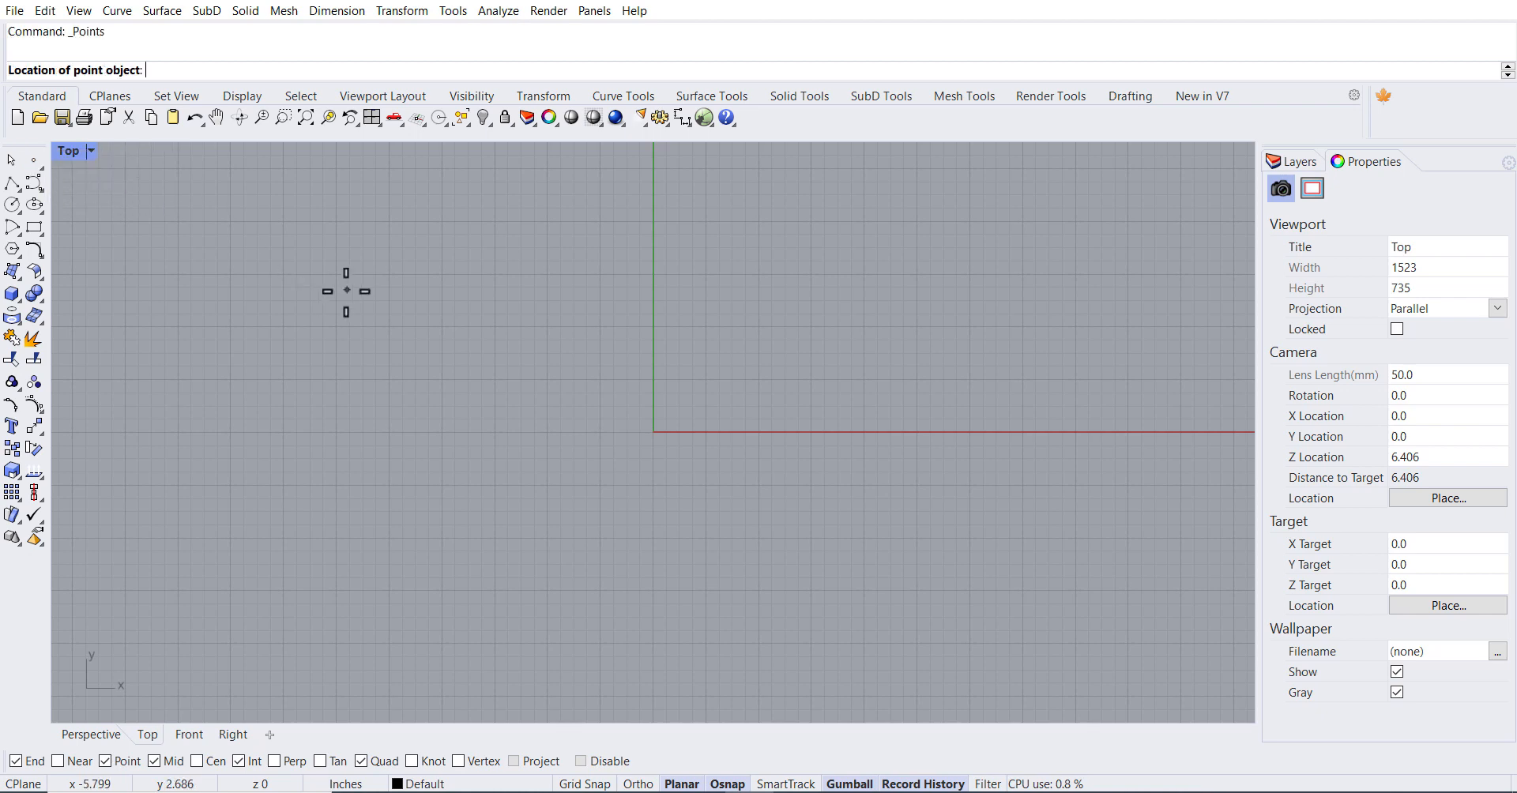
left_click(286, 283)
left_click(426, 258)
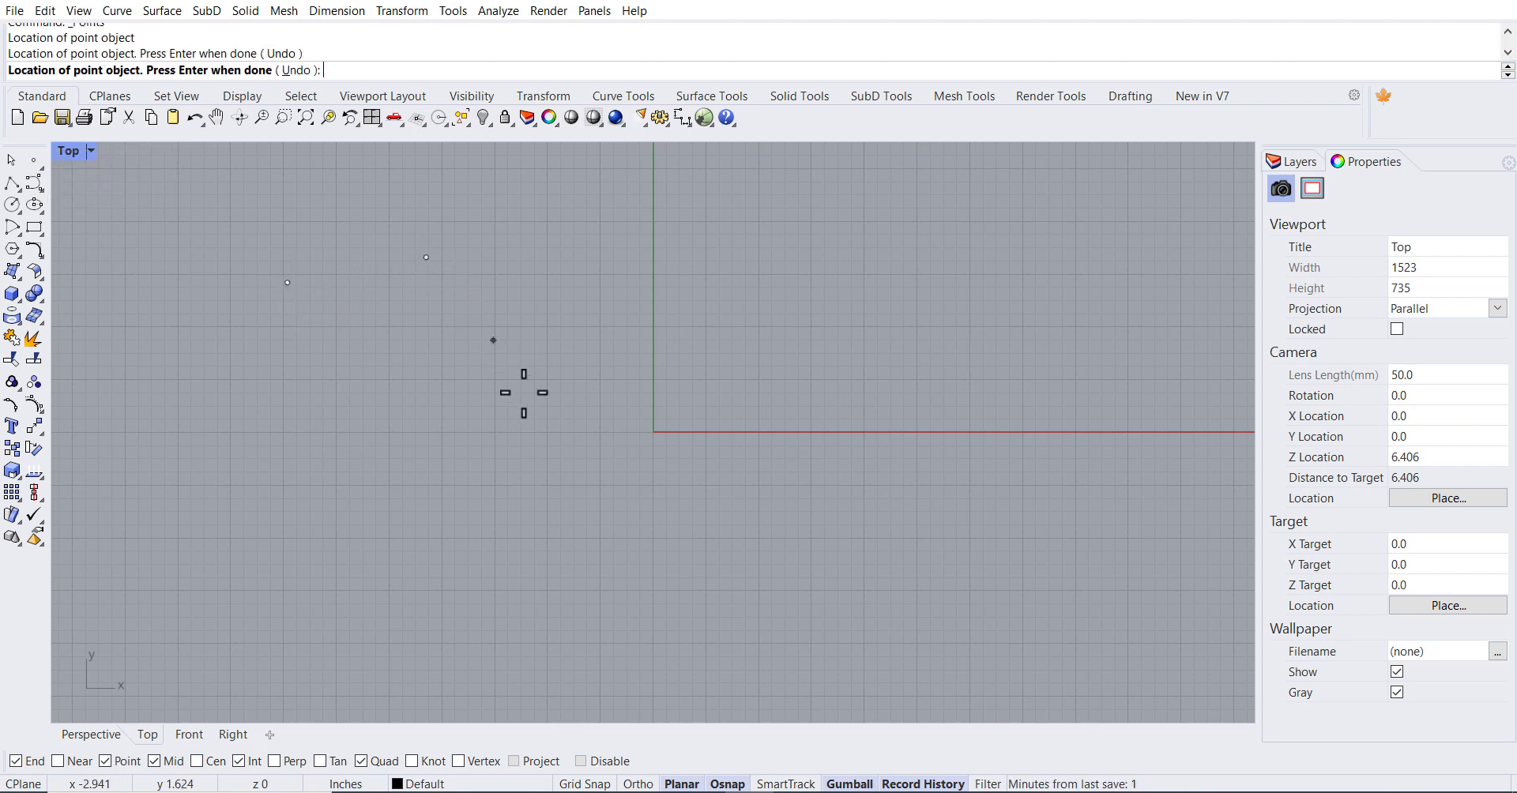
left_click(526, 396)
left_click(683, 325)
left_click(776, 494)
left_click(957, 404)
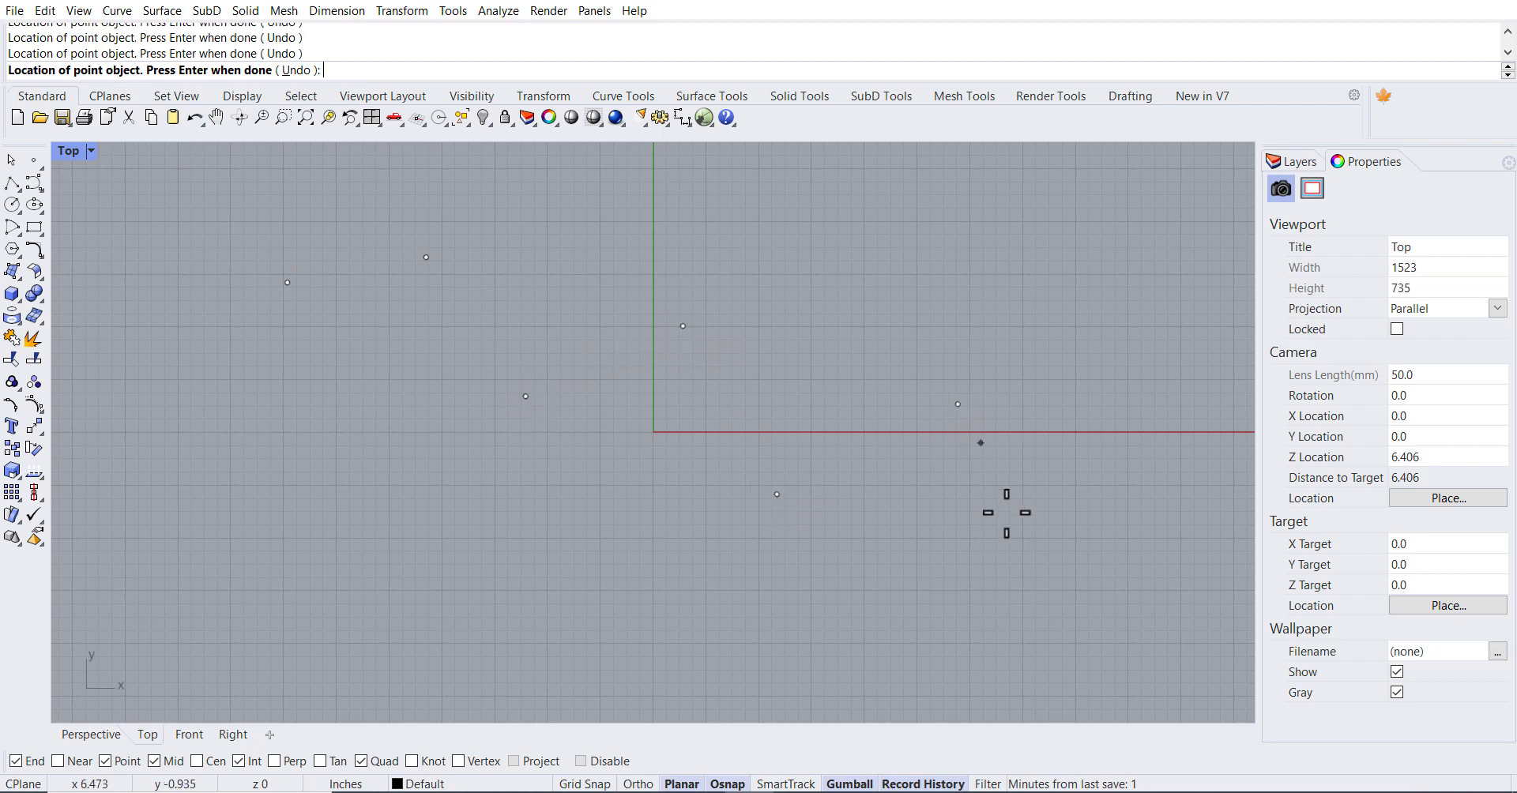
left_click(1018, 532)
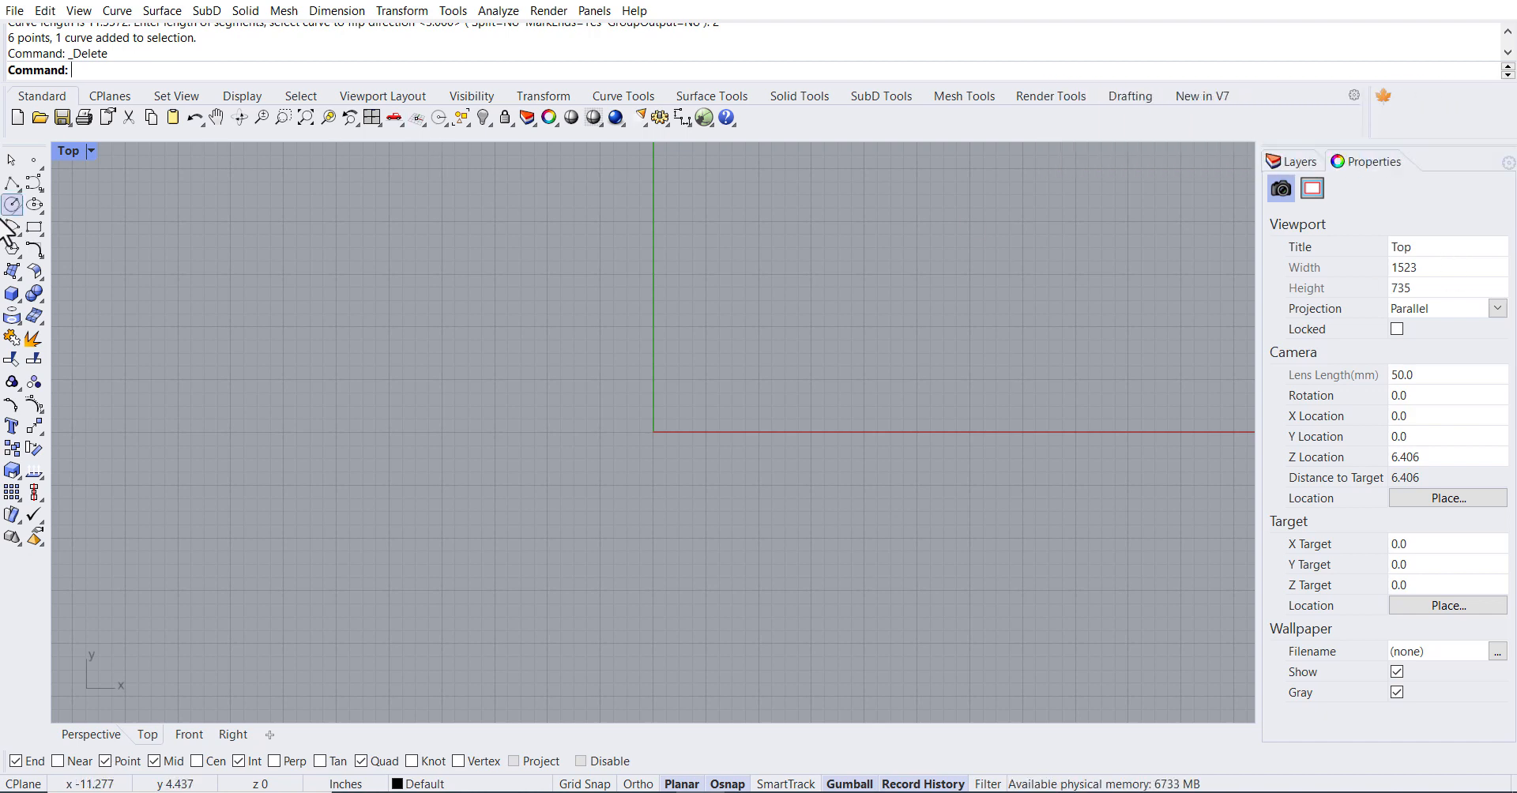
- Draw a single-segment polyline about 13.7 in long, sloping down across the Y axis to just below the X axis
left_click(12, 184)
left_click(354, 227)
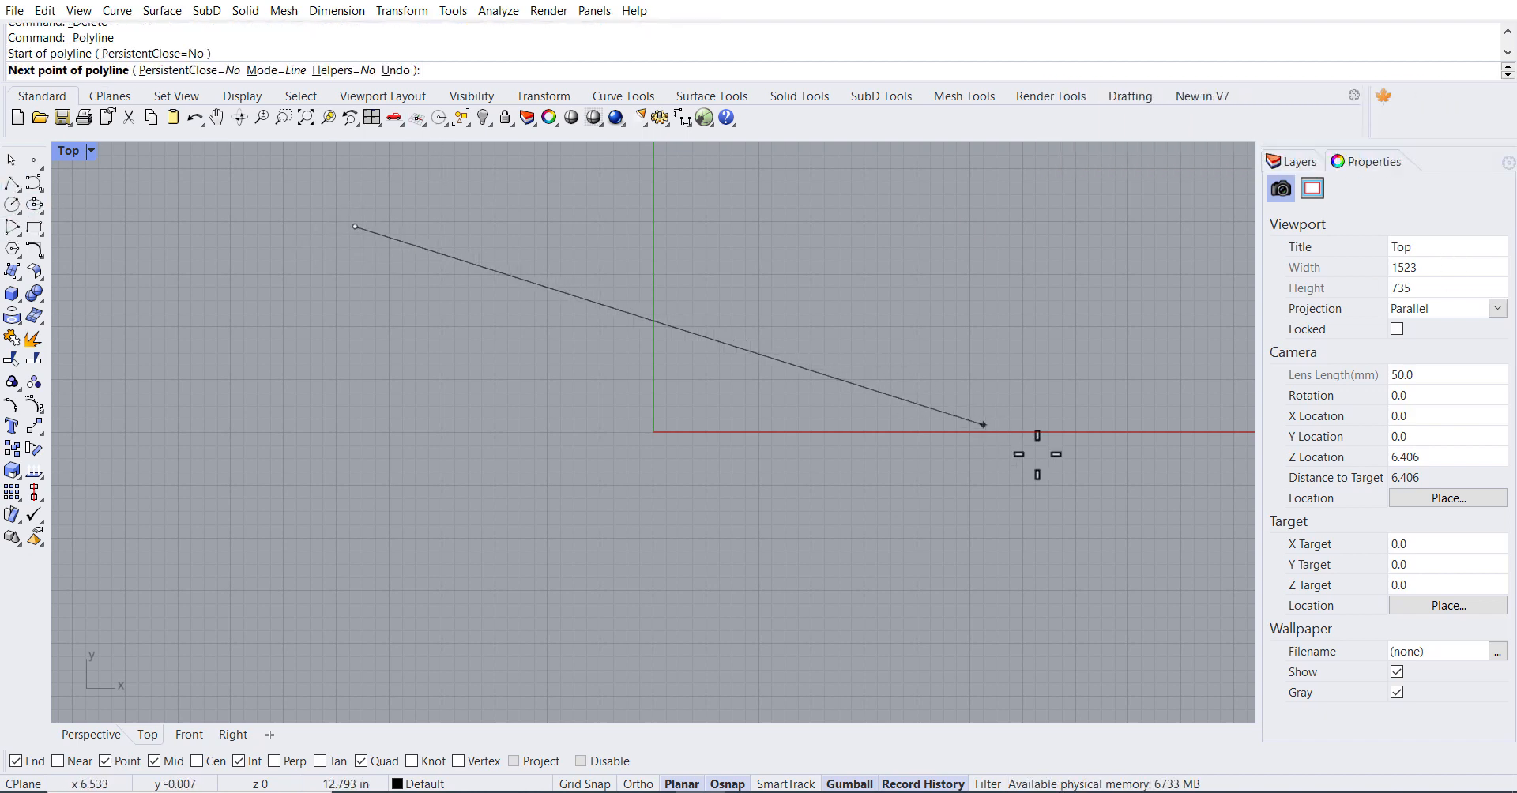
left_click(1038, 455)
key("Return")
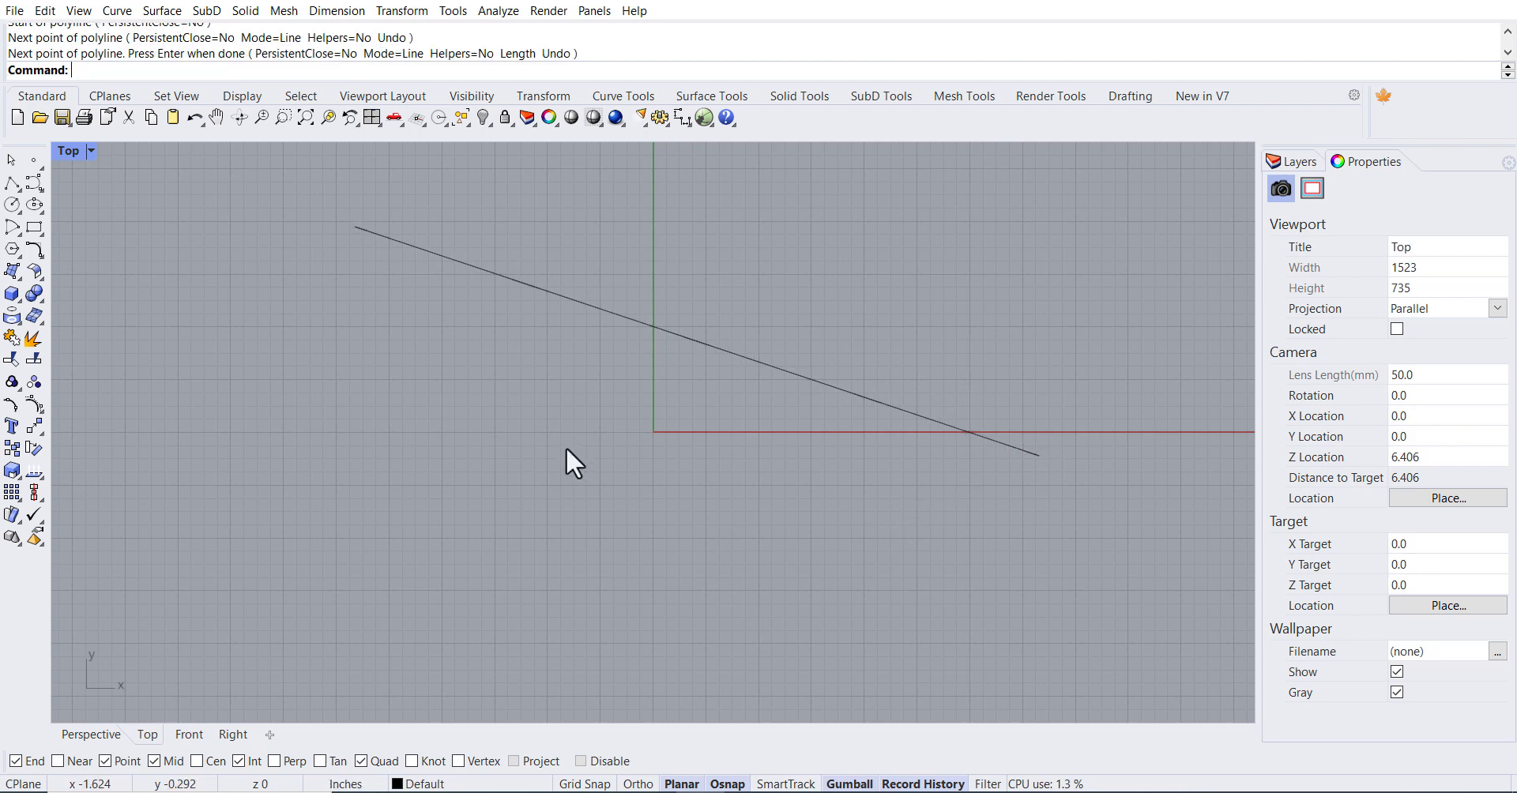
- Divide the sloping line by length with segments of 3 inches, marking the divisions with points
left_click(41, 168)
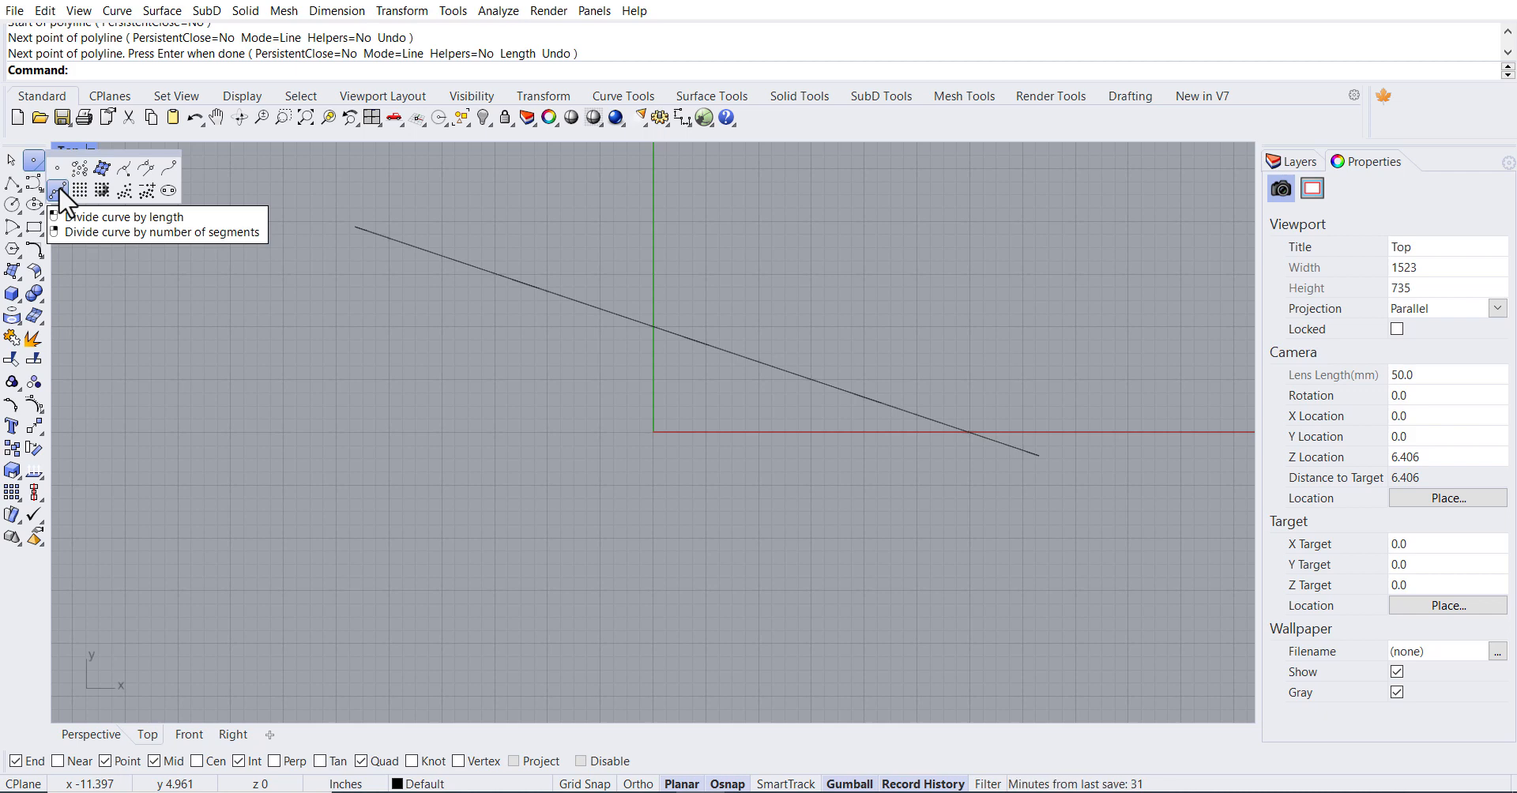
left_click(58, 186)
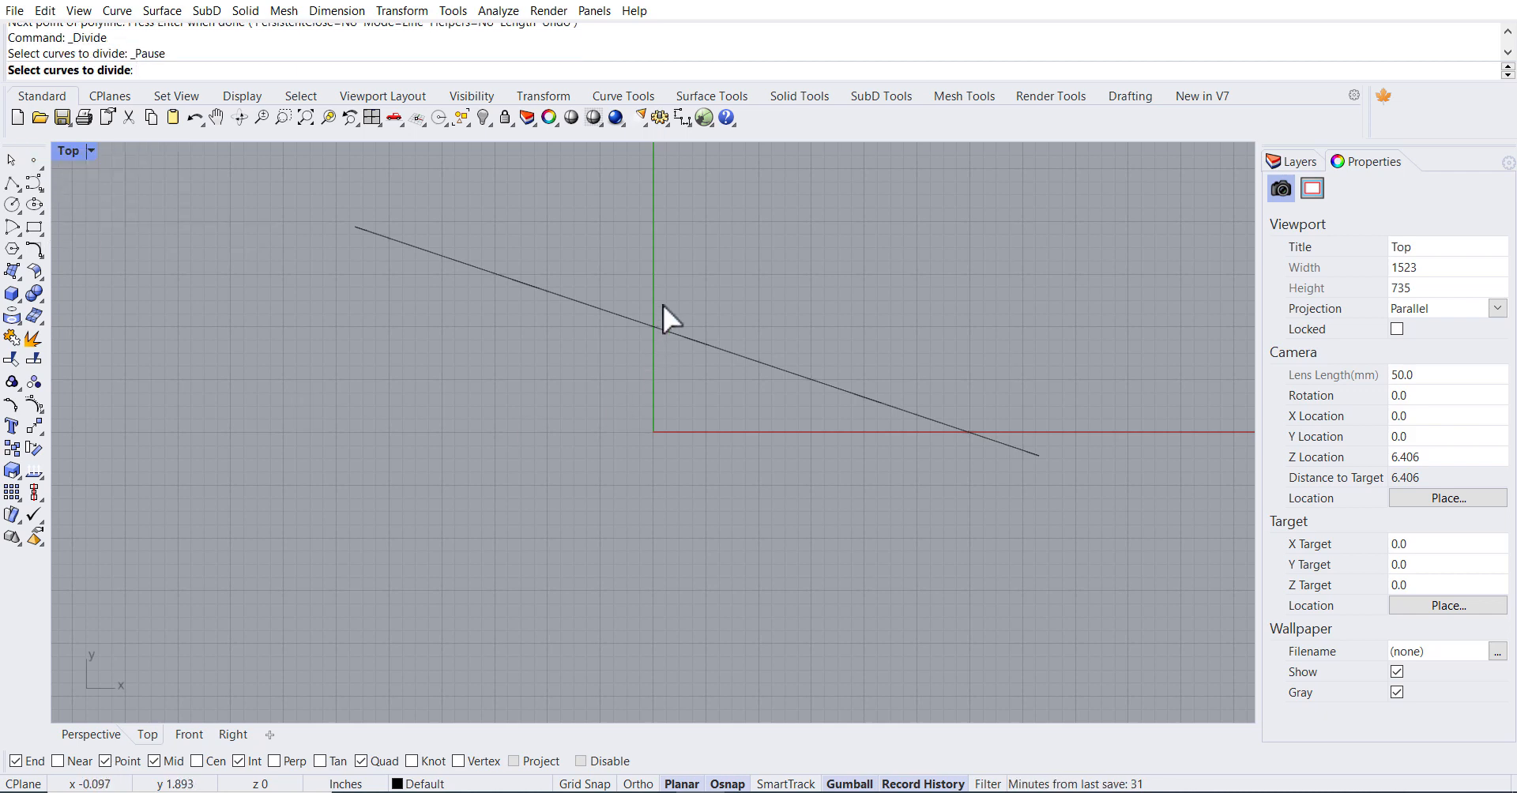
left_click(629, 338)
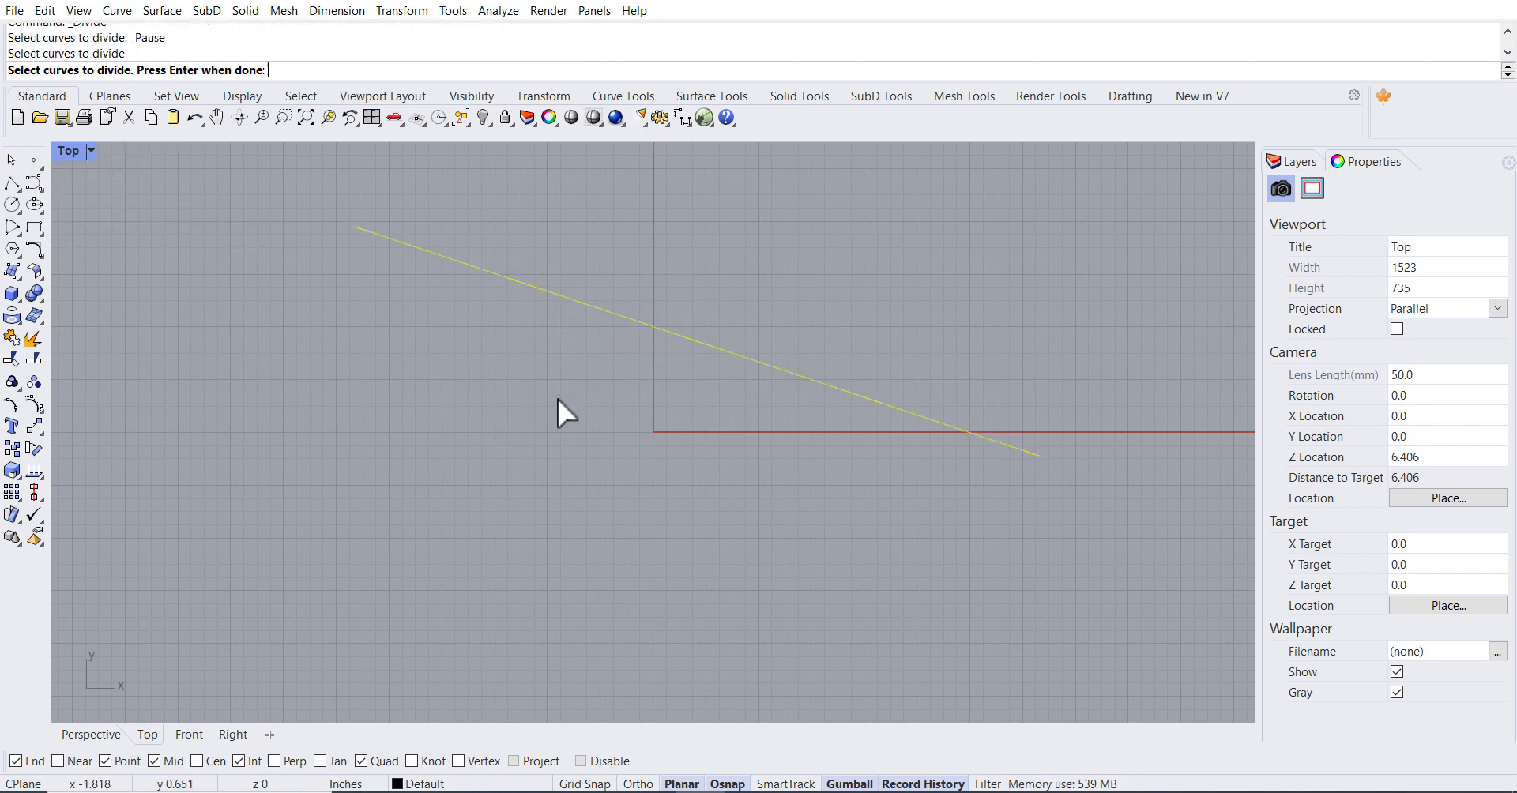
key("Return")
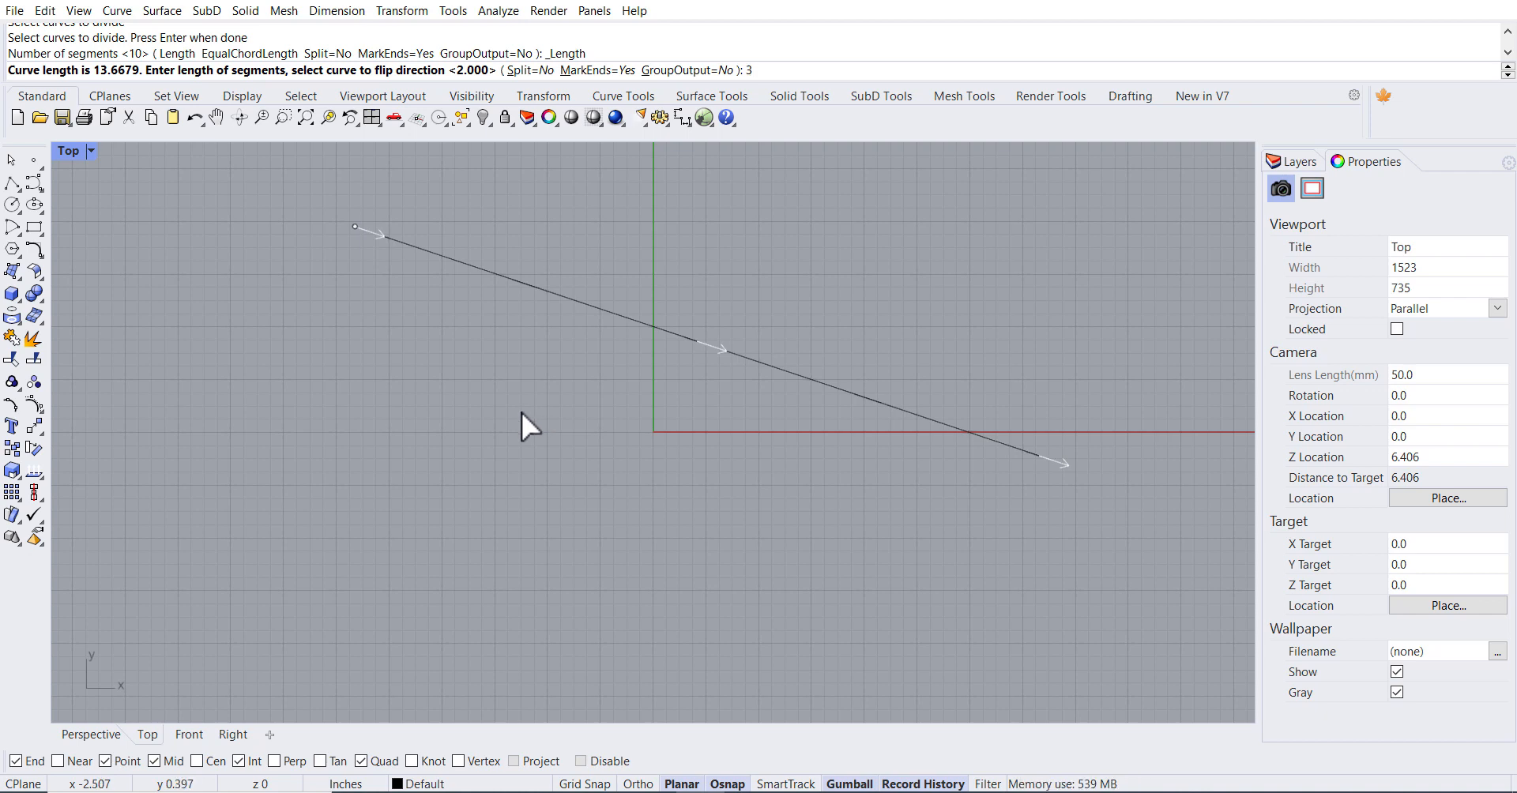
type("3")
key("Return")
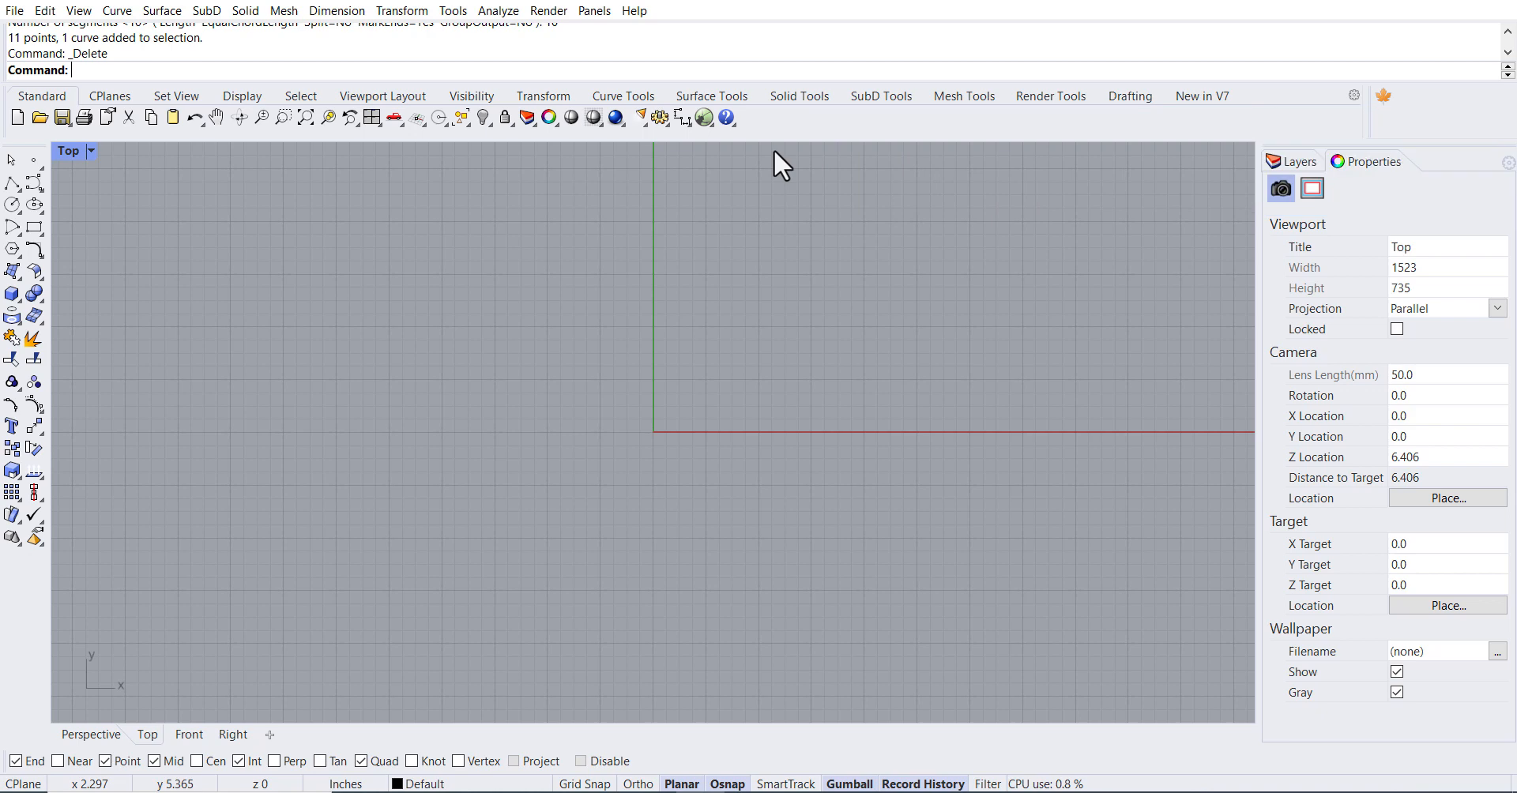
- Draw a new single-segment polyline sloping gently down across the Y axis, ending near the X axis
left_click(10, 186)
left_click(241, 276)
left_click(1013, 434)
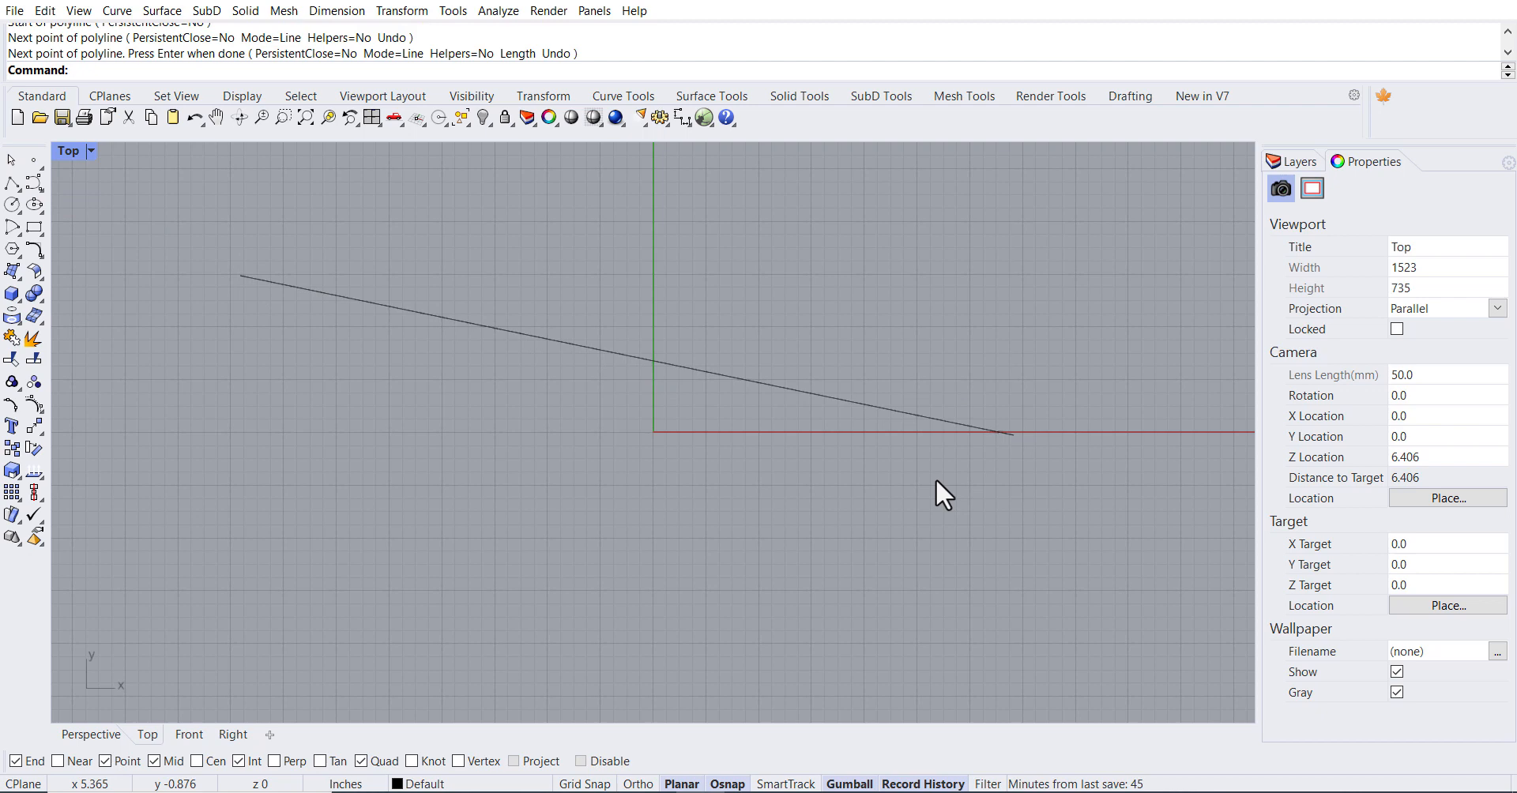
- Divide the new line into 10 equal segments with marked ends and no splitting
left_click(41, 168)
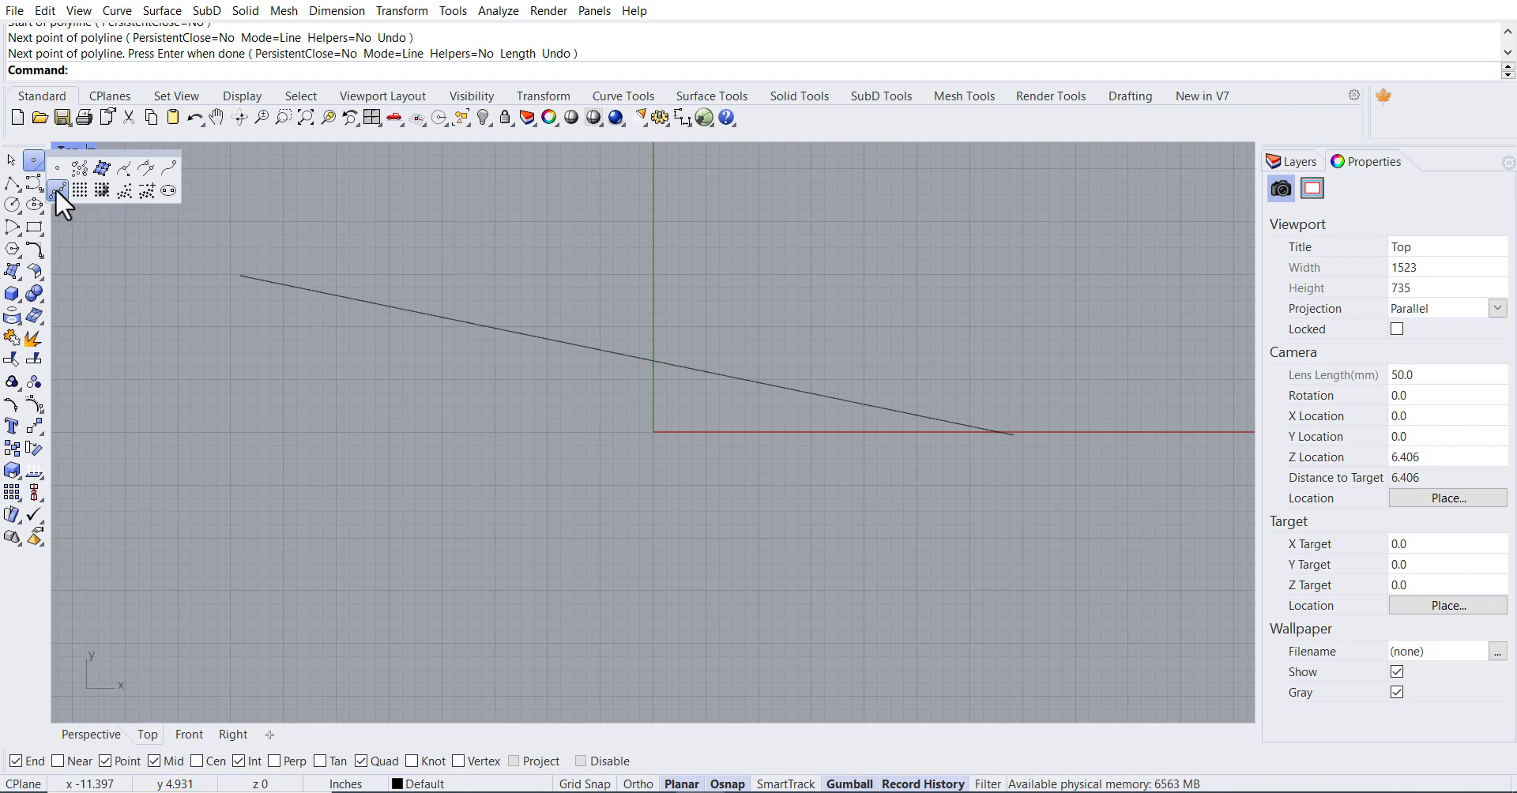
left_click(56, 189)
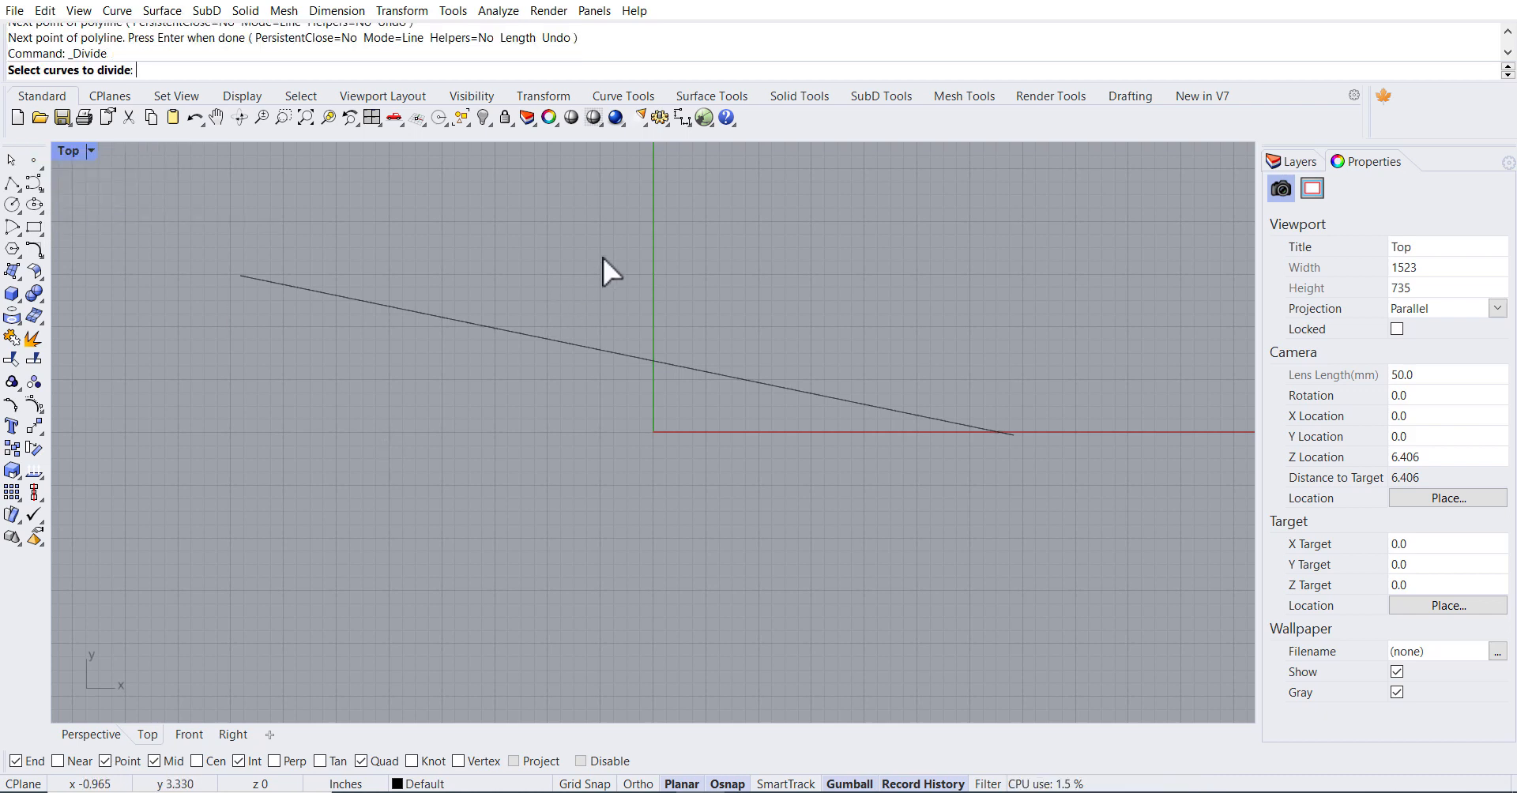
left_click_drag(603, 258, 419, 411)
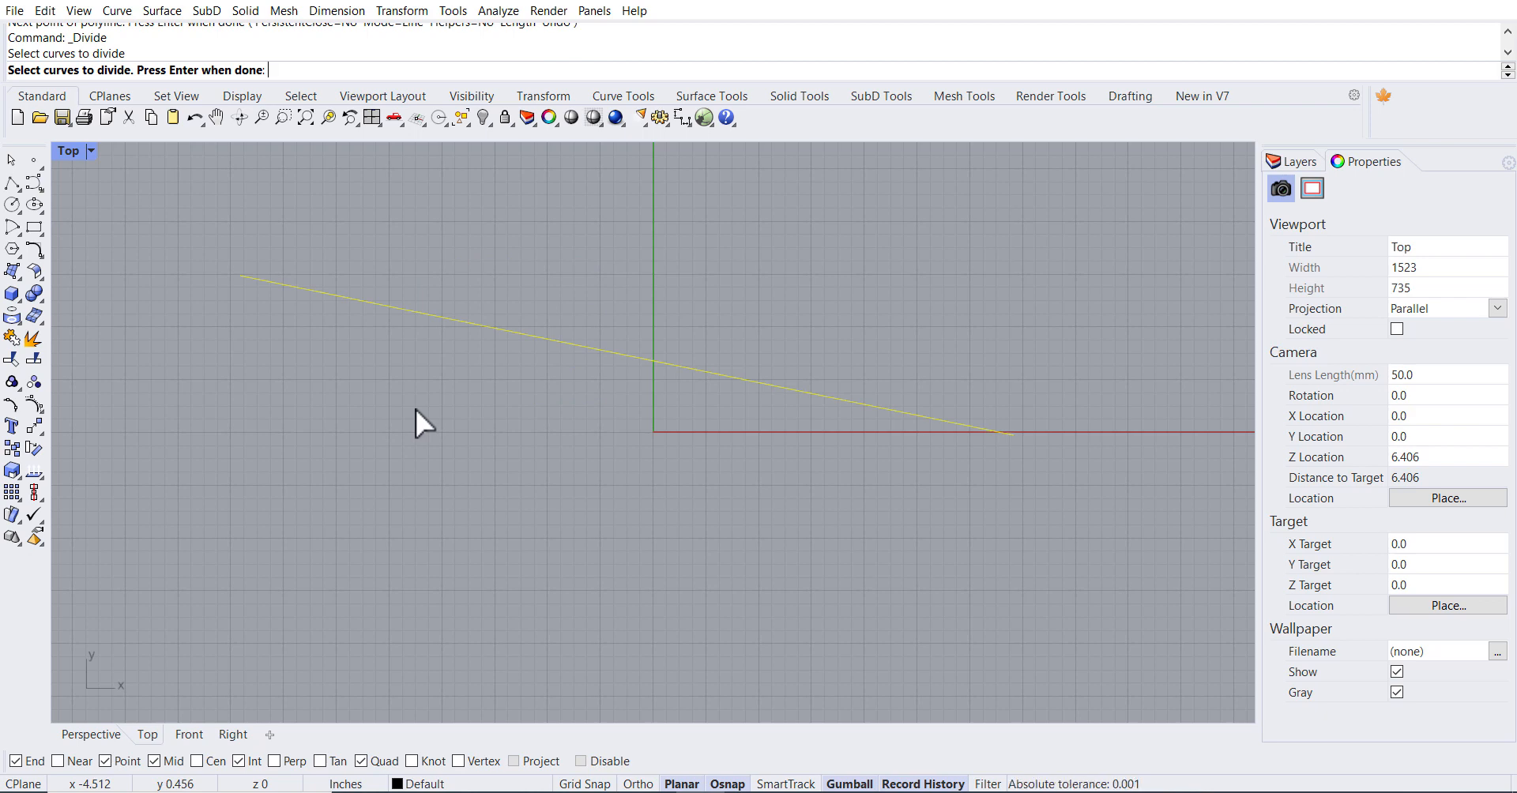
key("Return")
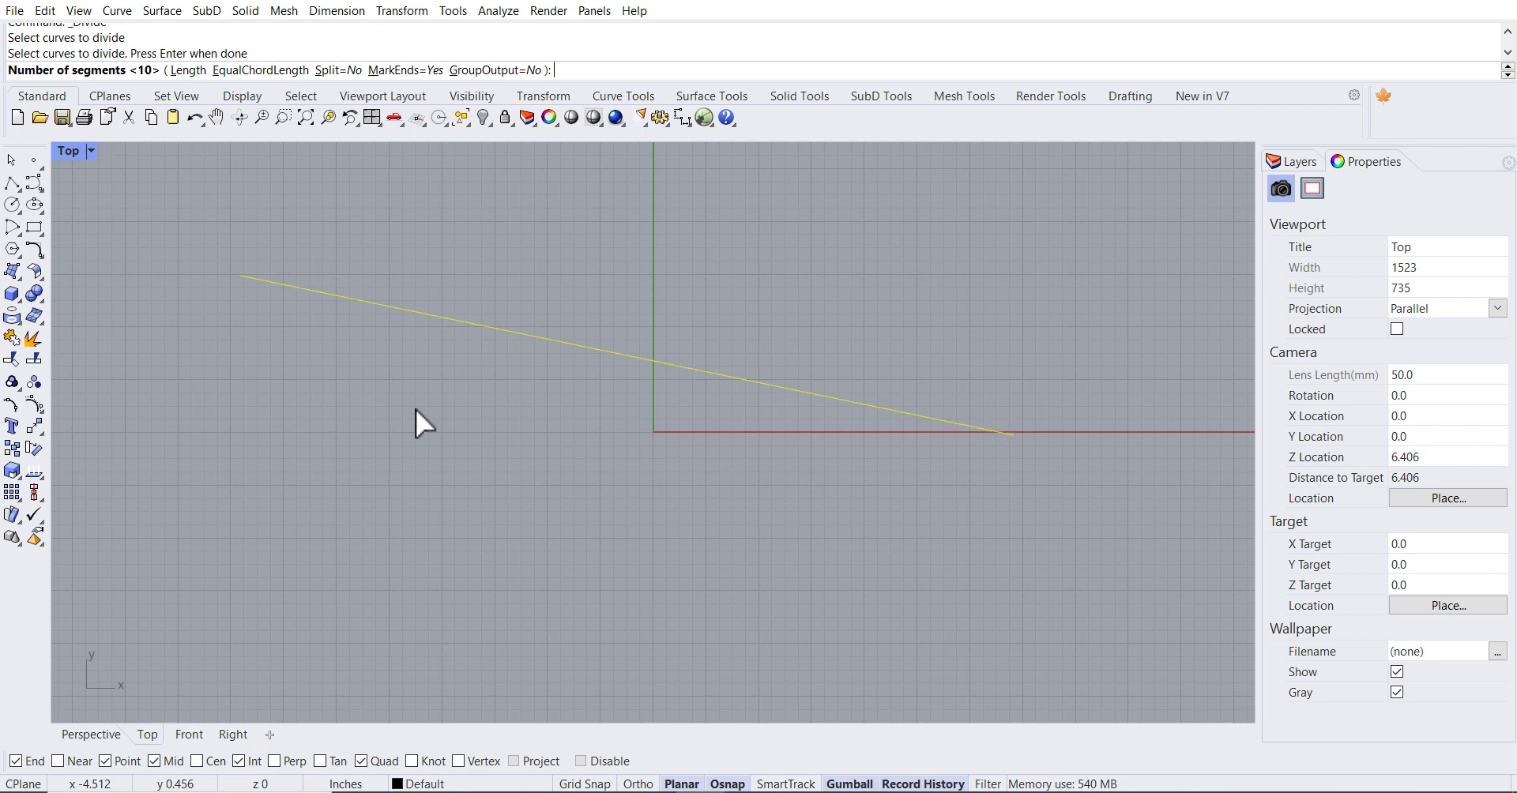
type("10")
key("Return")
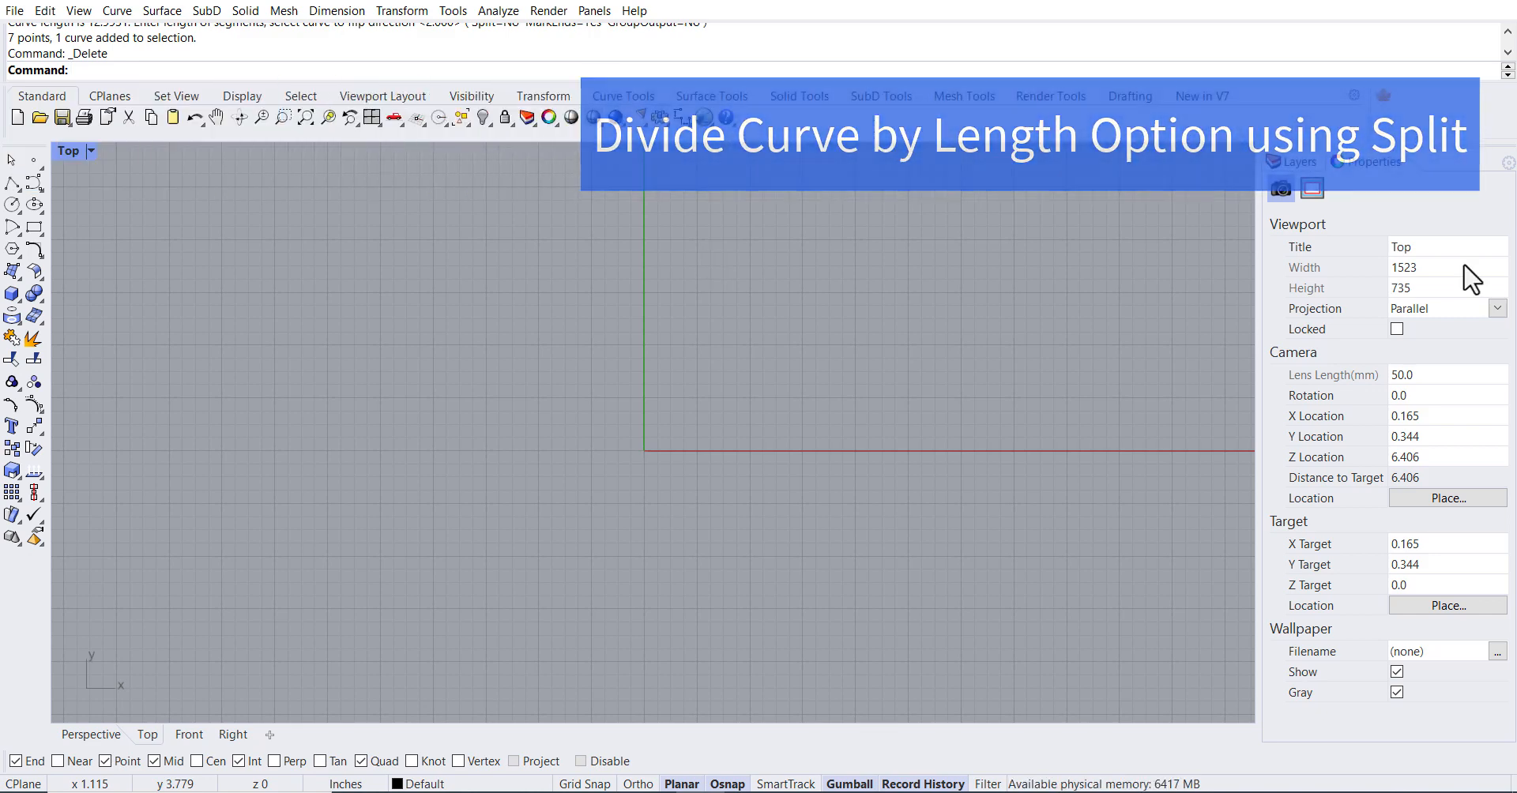
- Draw a single-segment polyline sloping down across the Y axis, with both ends above the X axis
left_click(13, 185)
left_click(256, 274)
left_click(1000, 407)
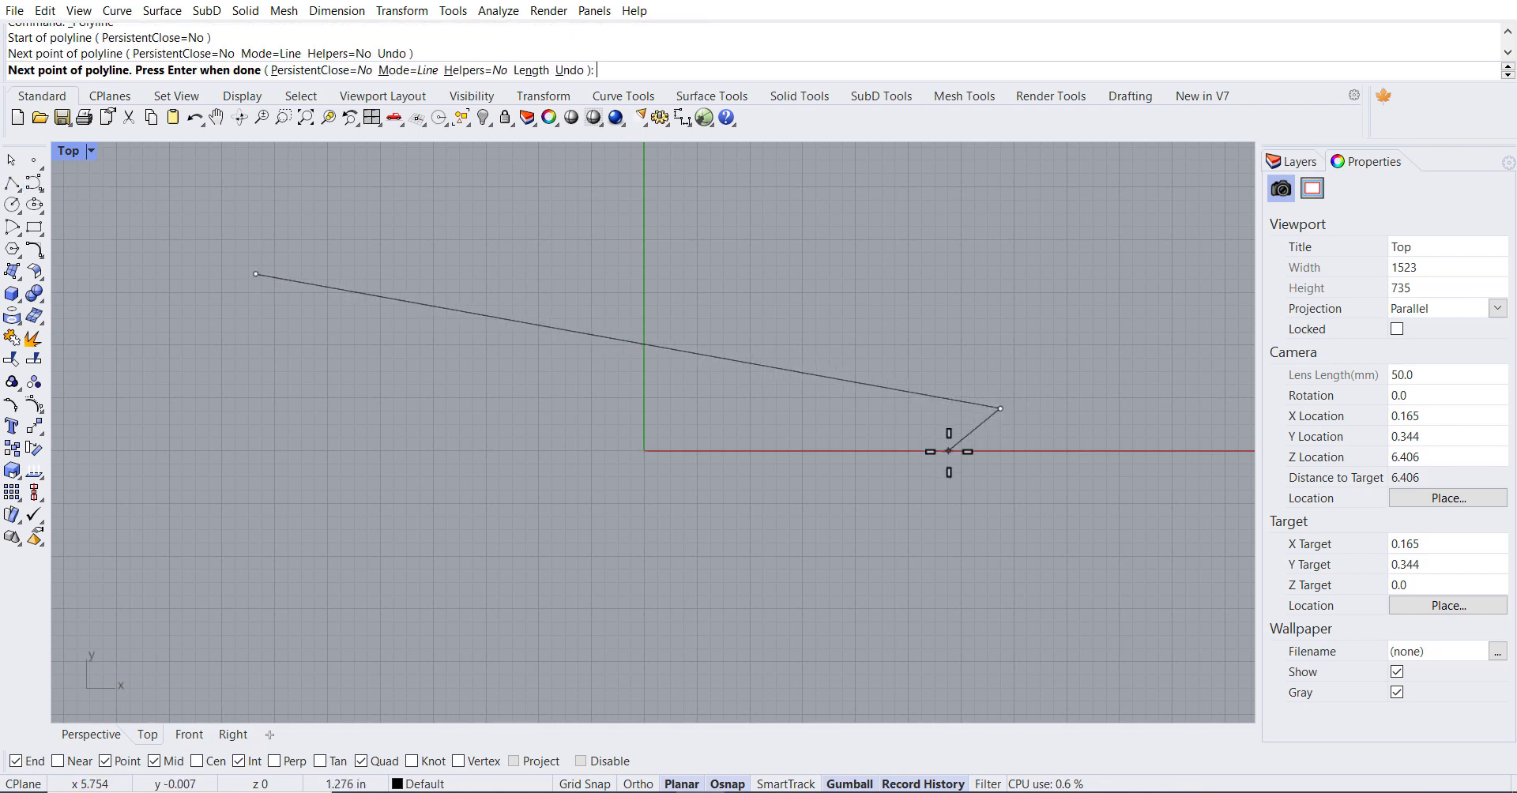
key("Return")
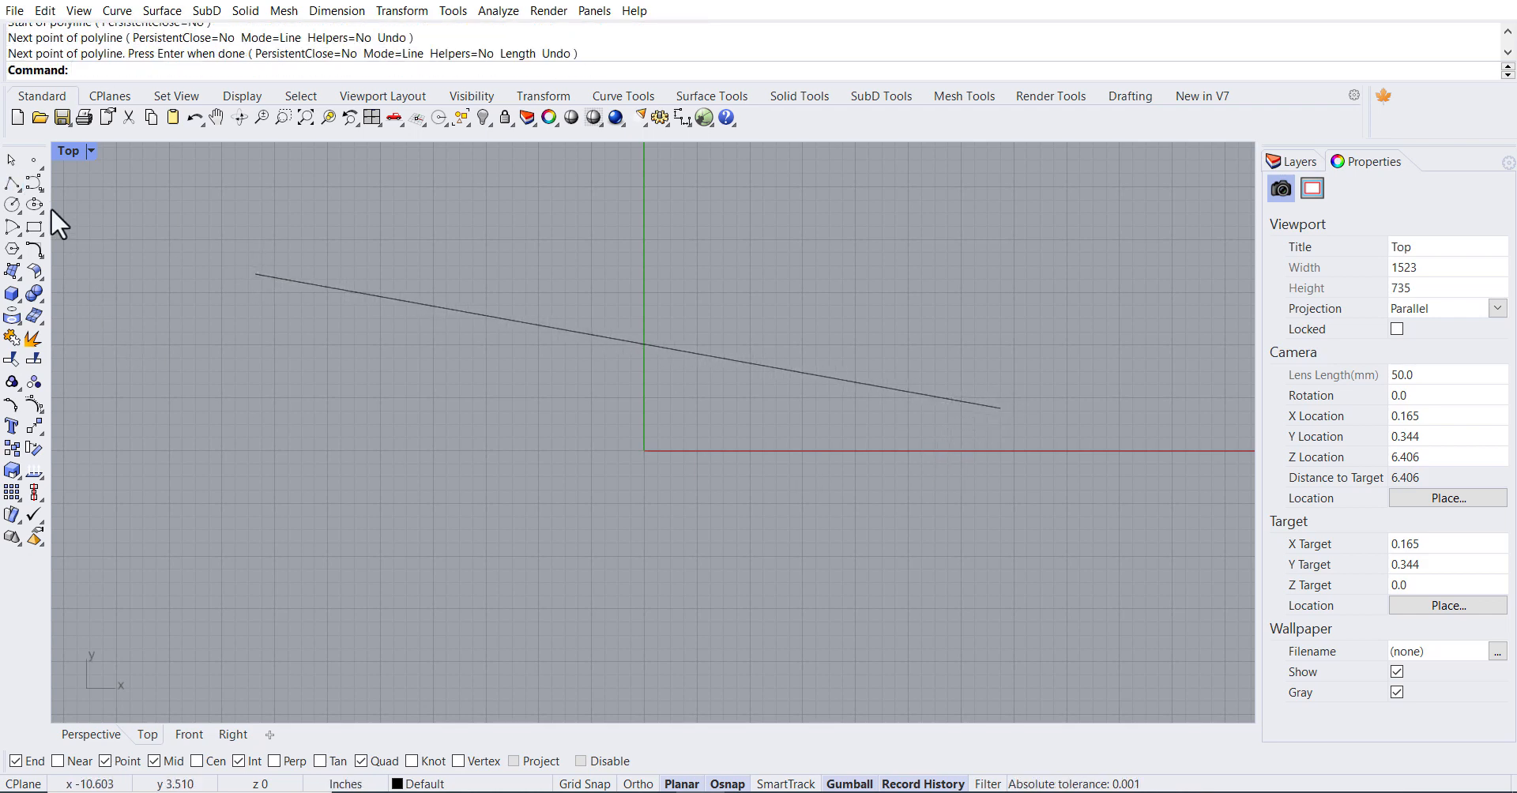
- Divide the sloping line by length into 3-inch segments, with splitting enabled so it is cut into separate curves
left_click(41, 169)
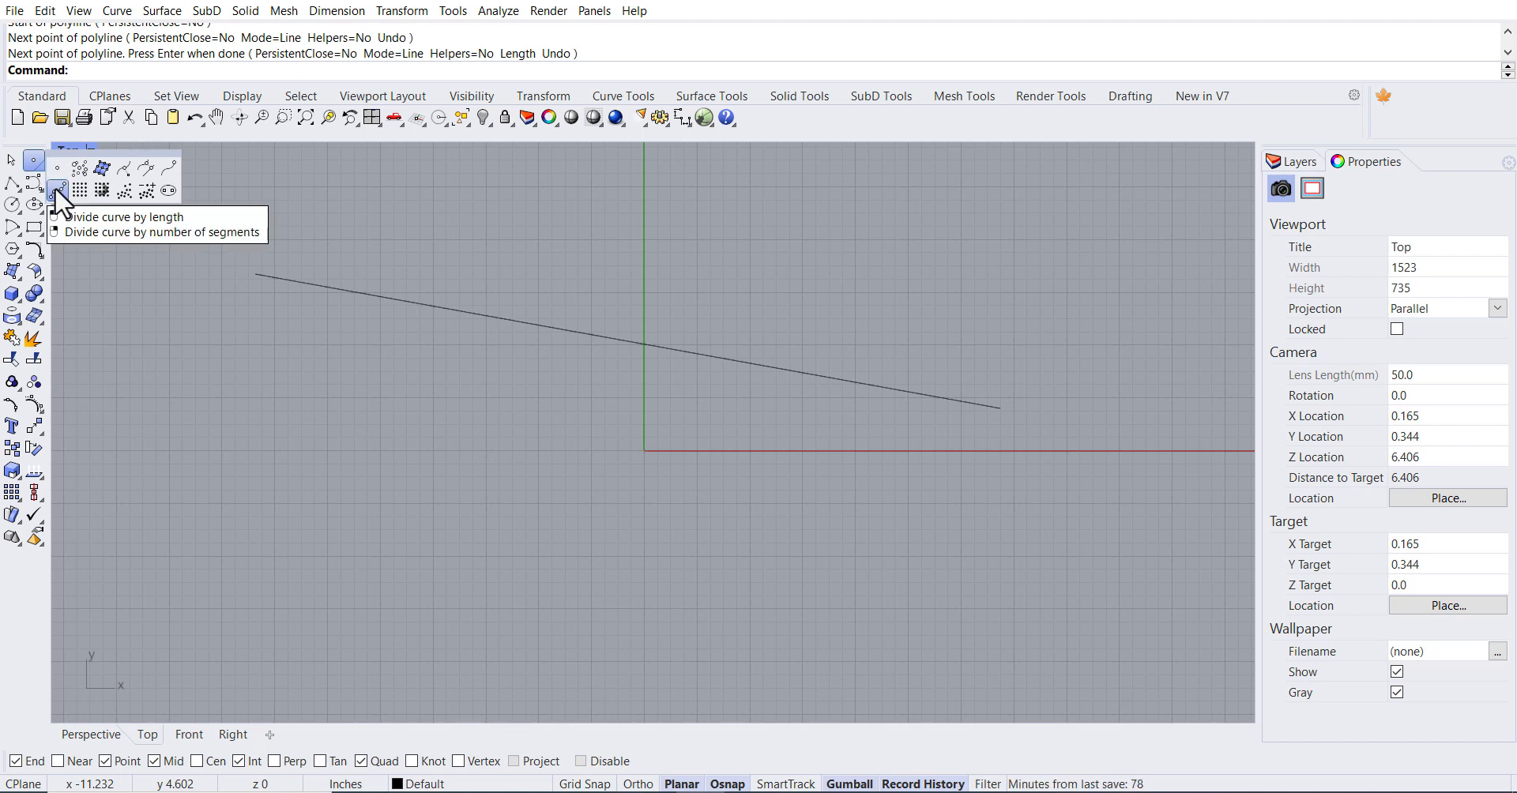
left_click(55, 188)
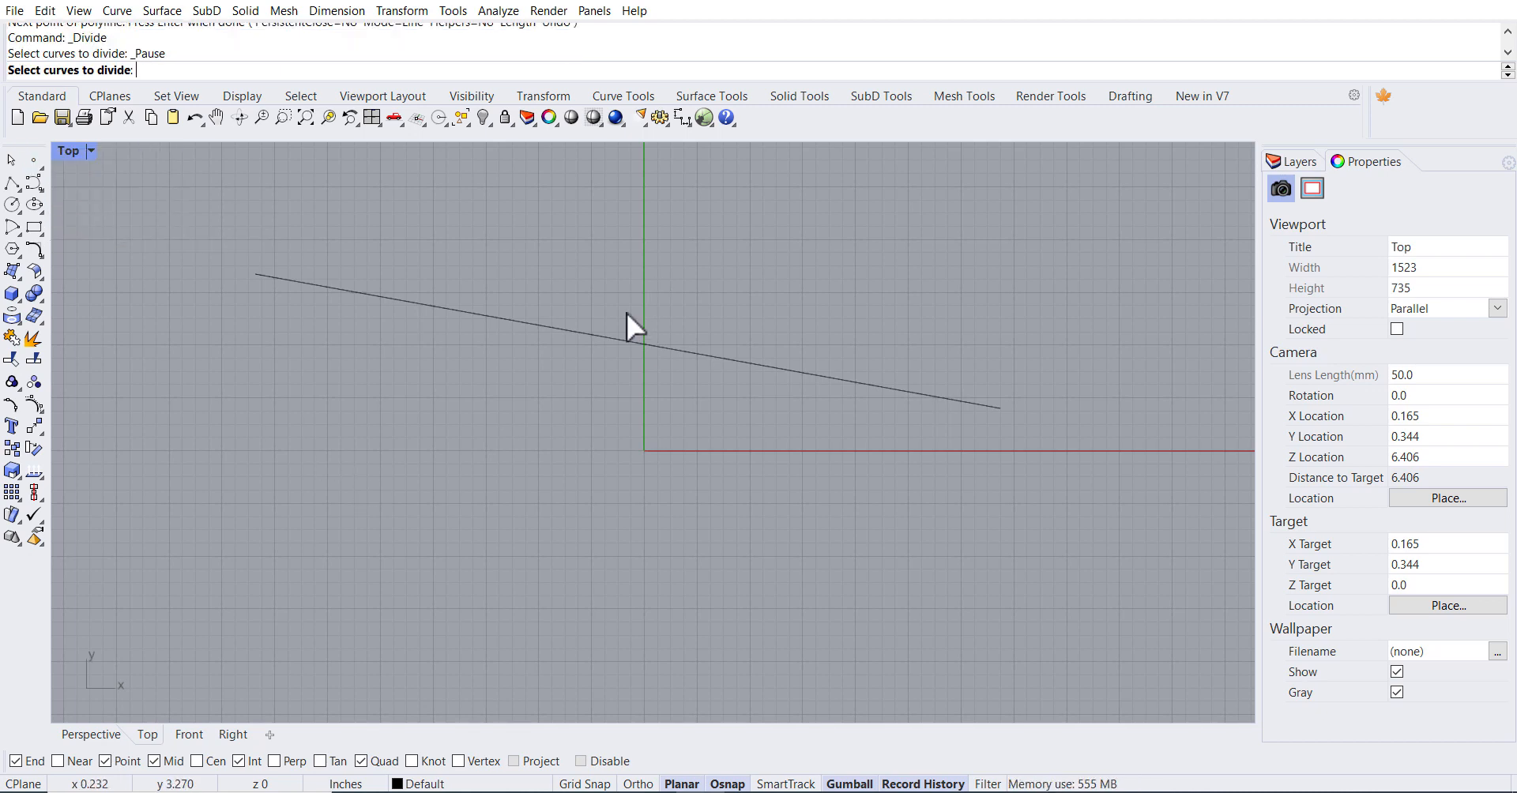
left_click(503, 318)
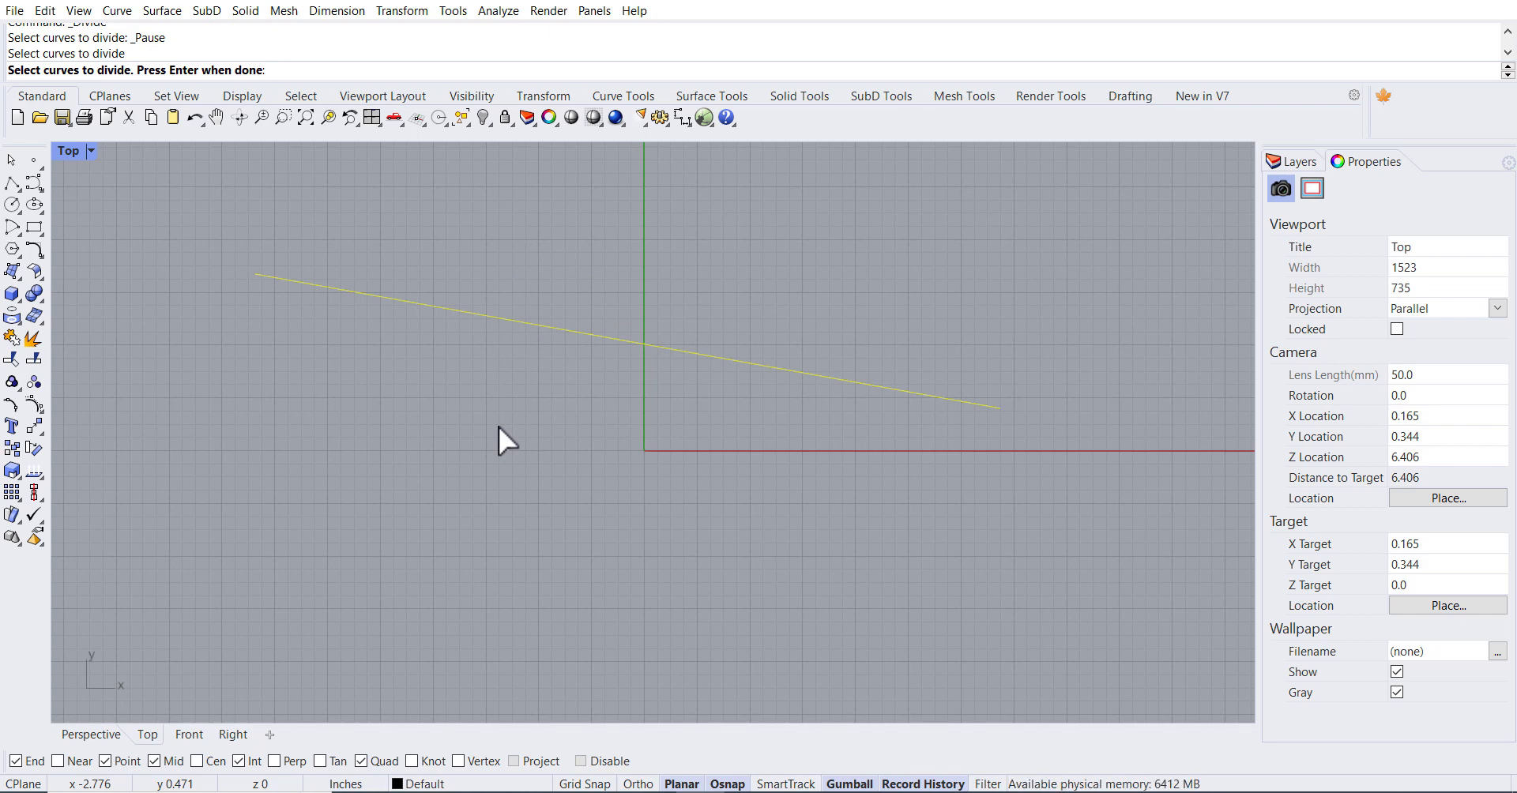
key("Return")
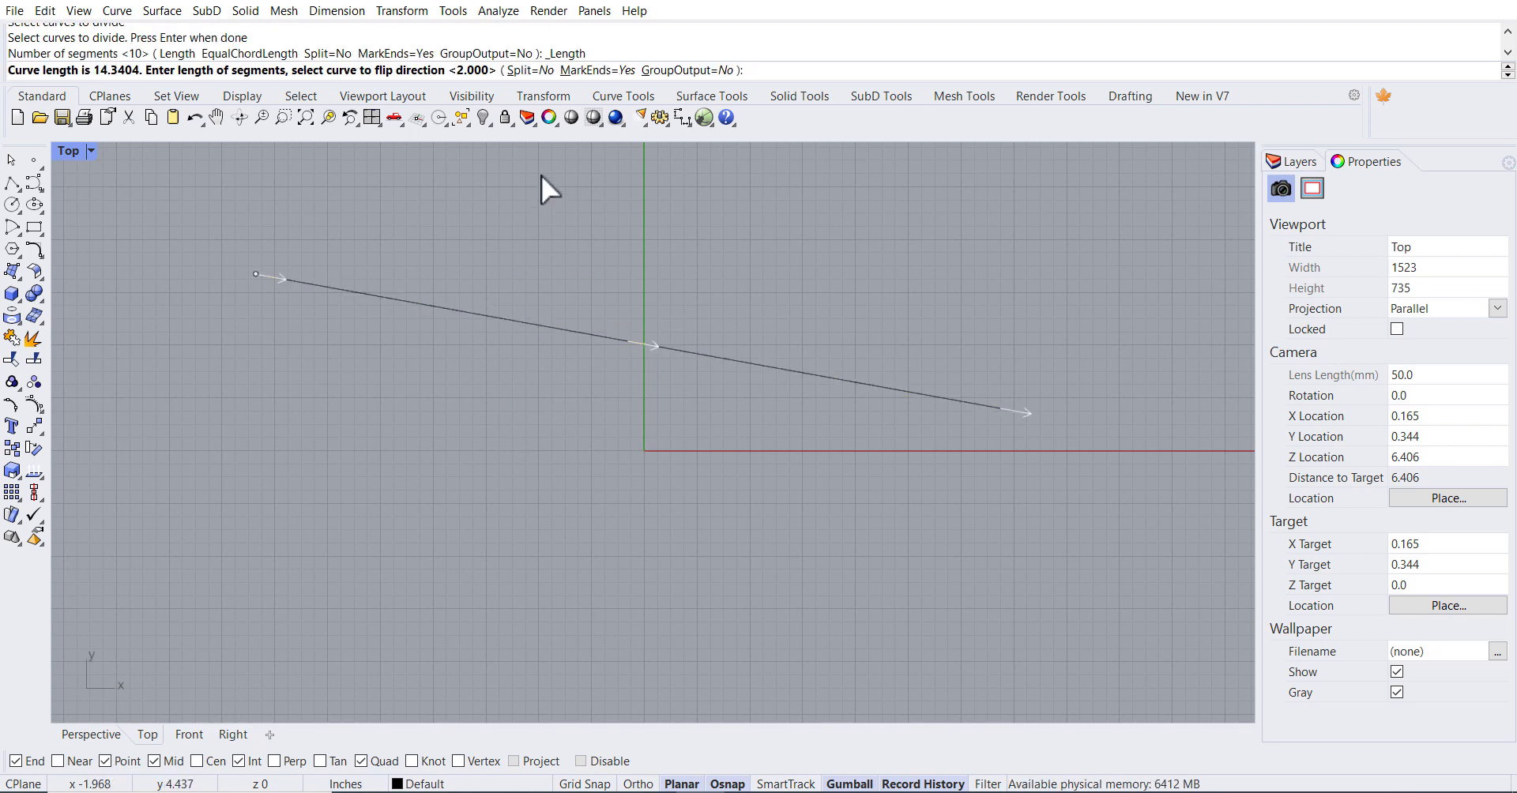
left_click(530, 71)
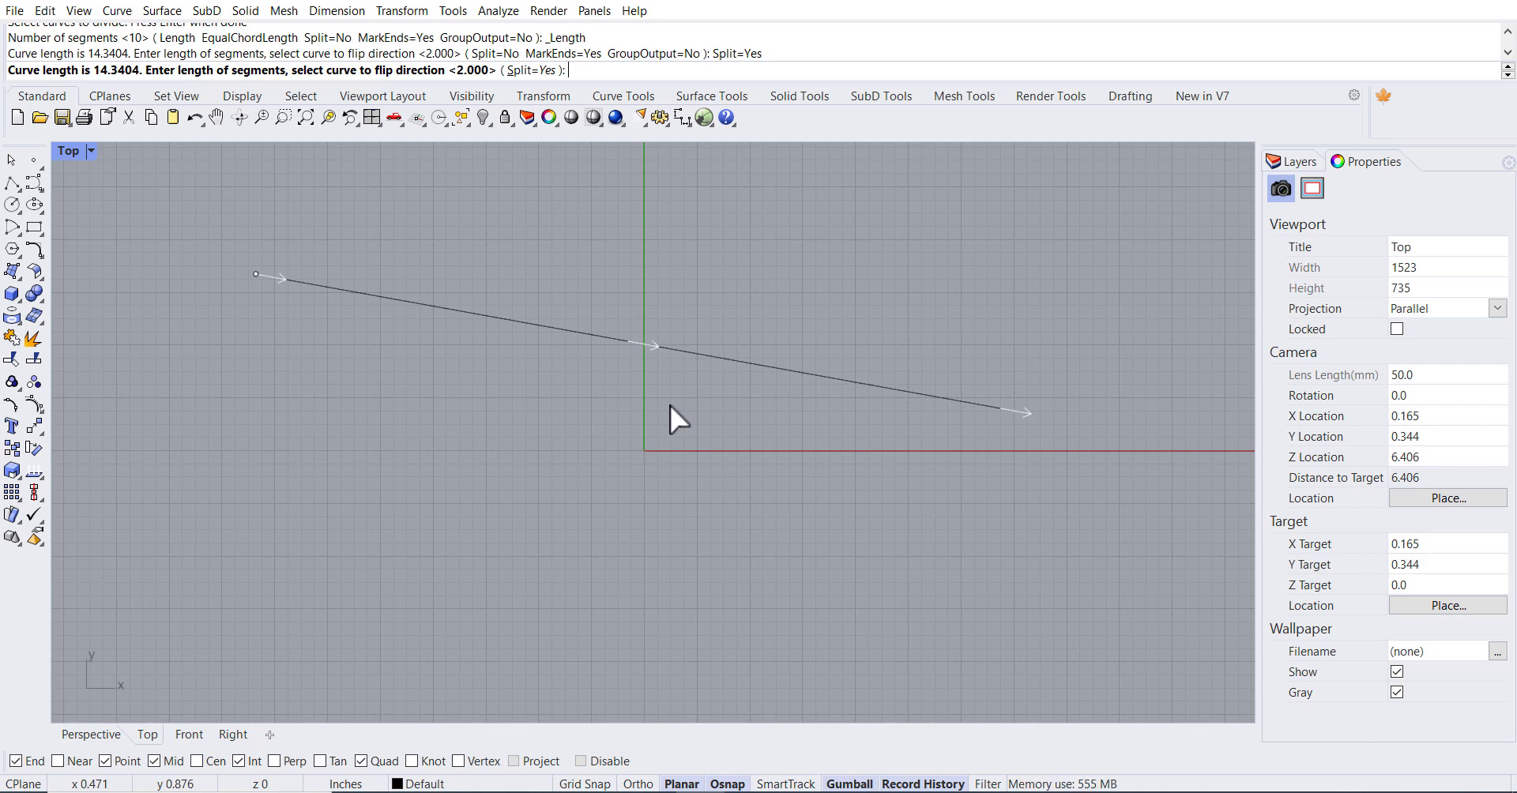
type("3")
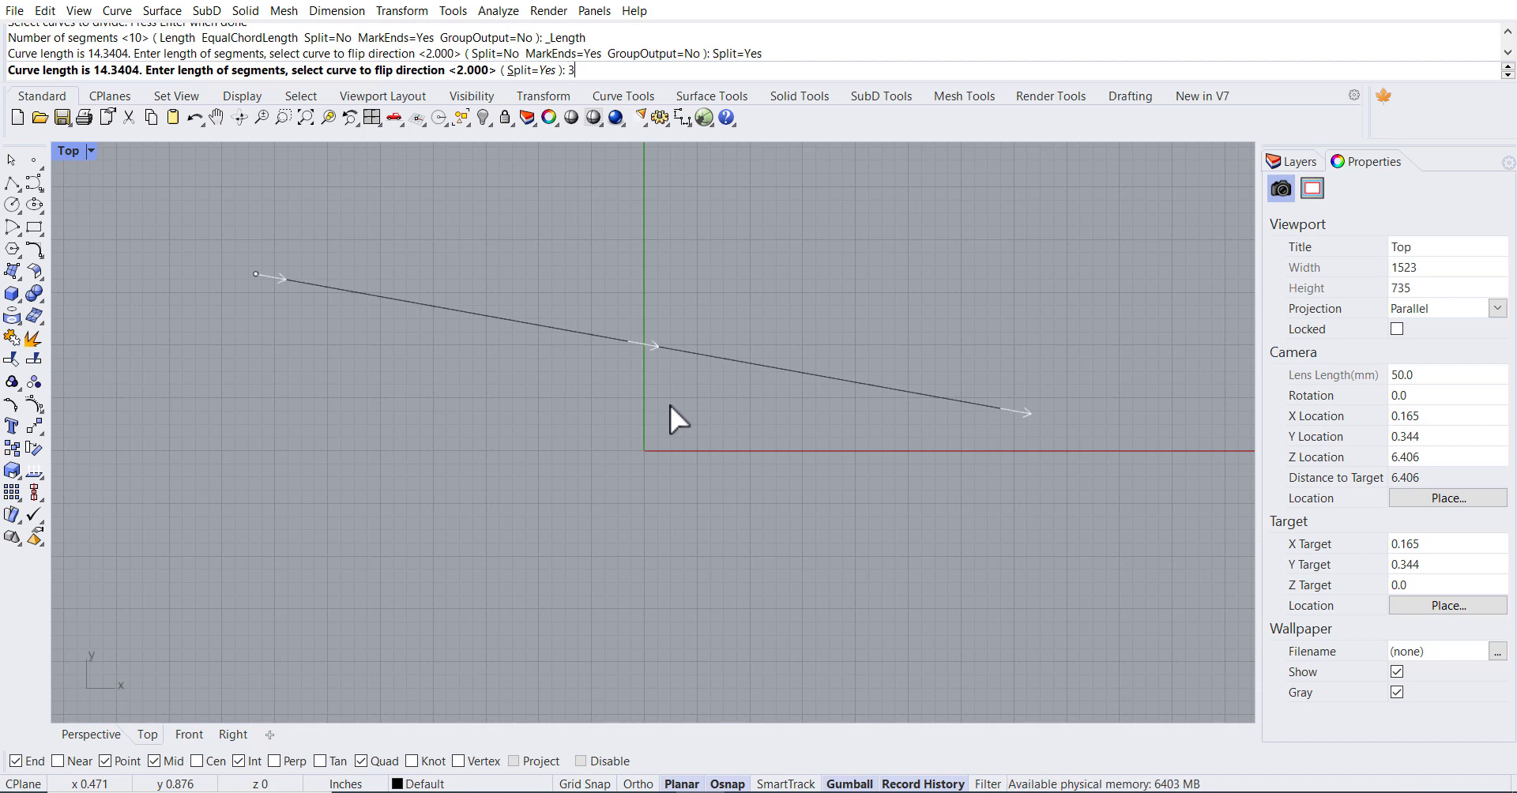
key("Return")
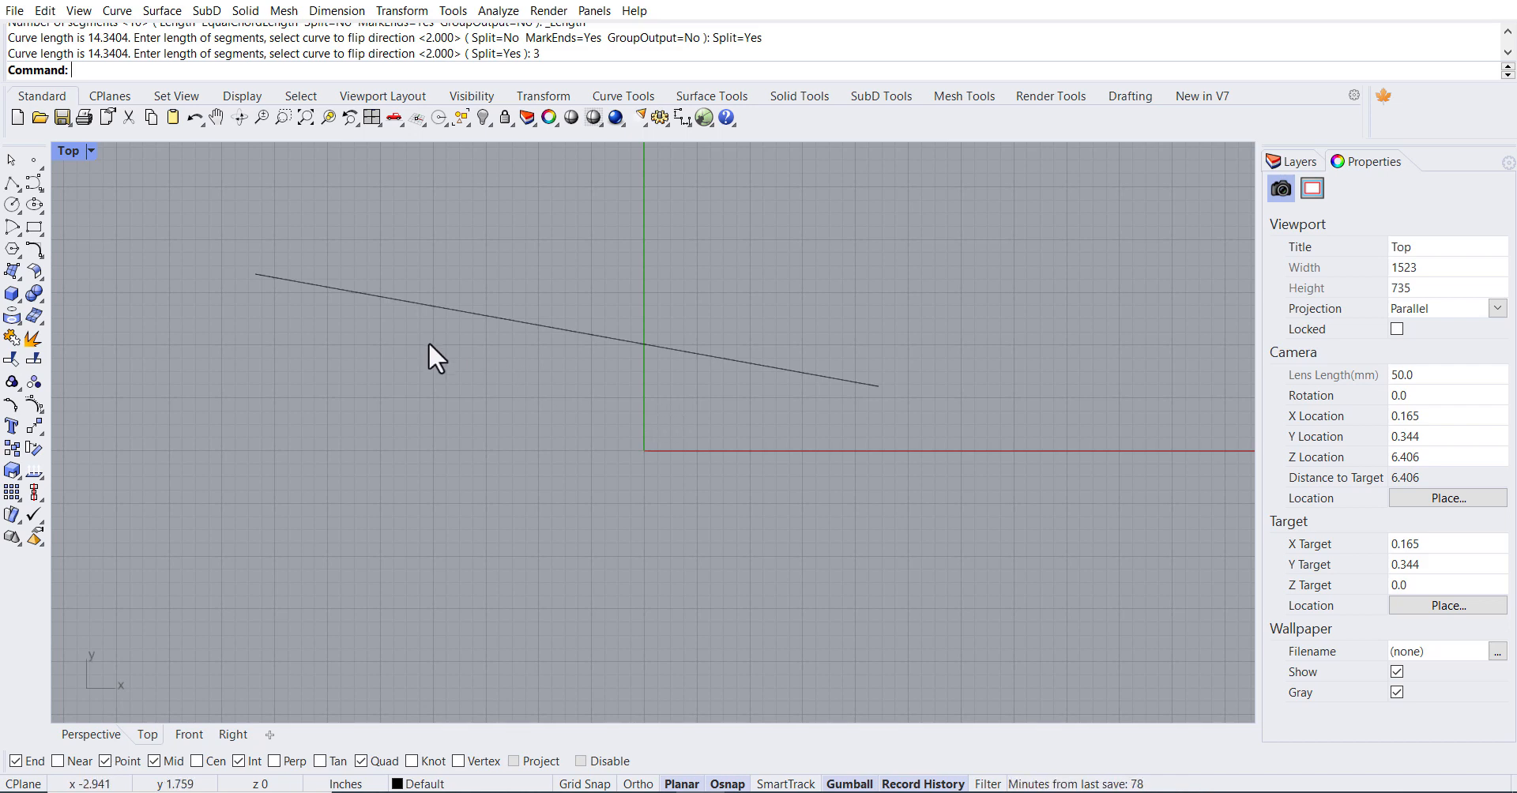
- Move the four split segments apart vertically, shifting the first and third from the upper end upward and the second and fourth downward
left_click(324, 287)
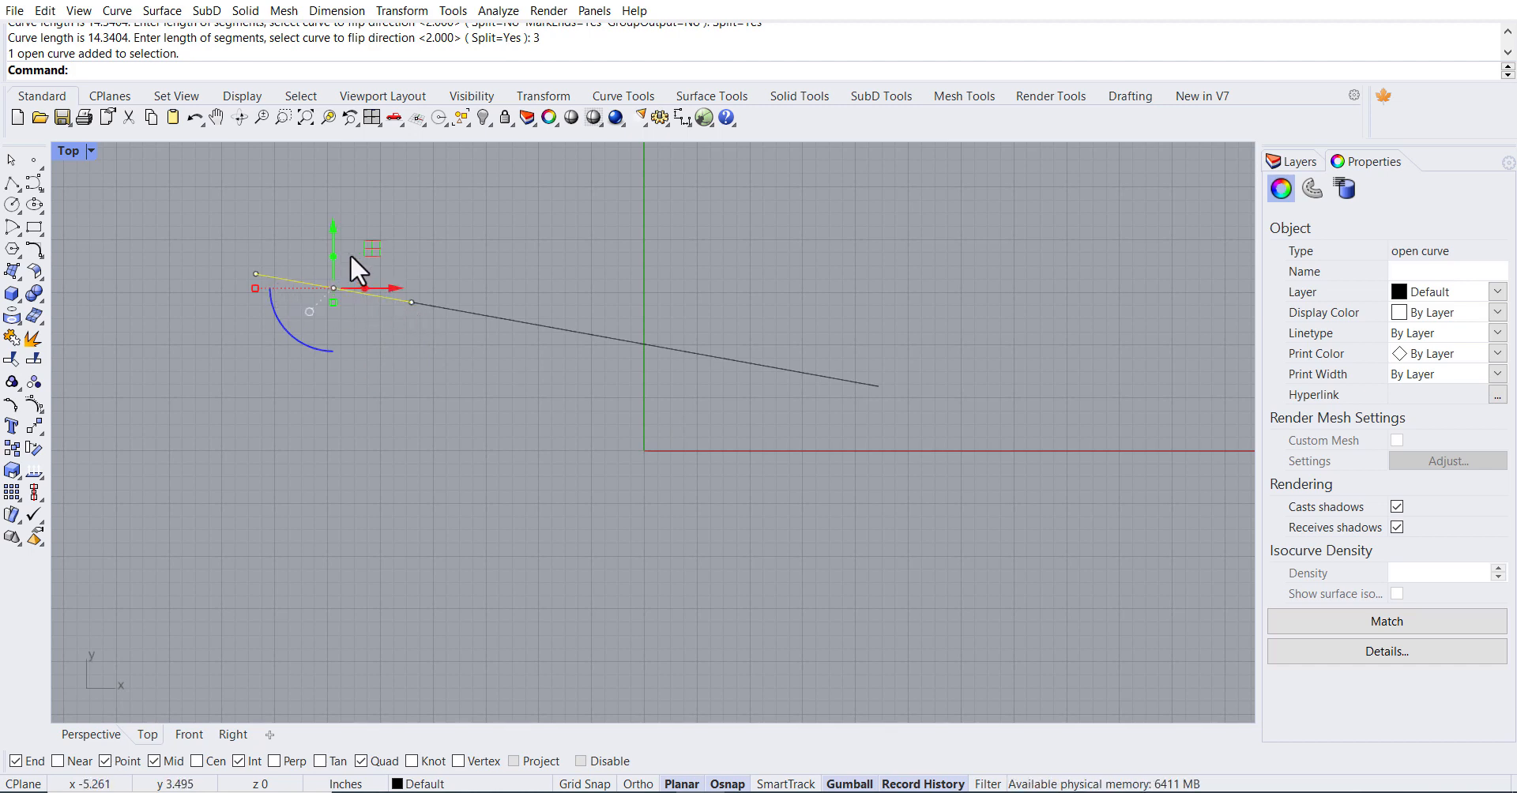
left_click_drag(334, 237, 347, 206)
left_click(466, 311)
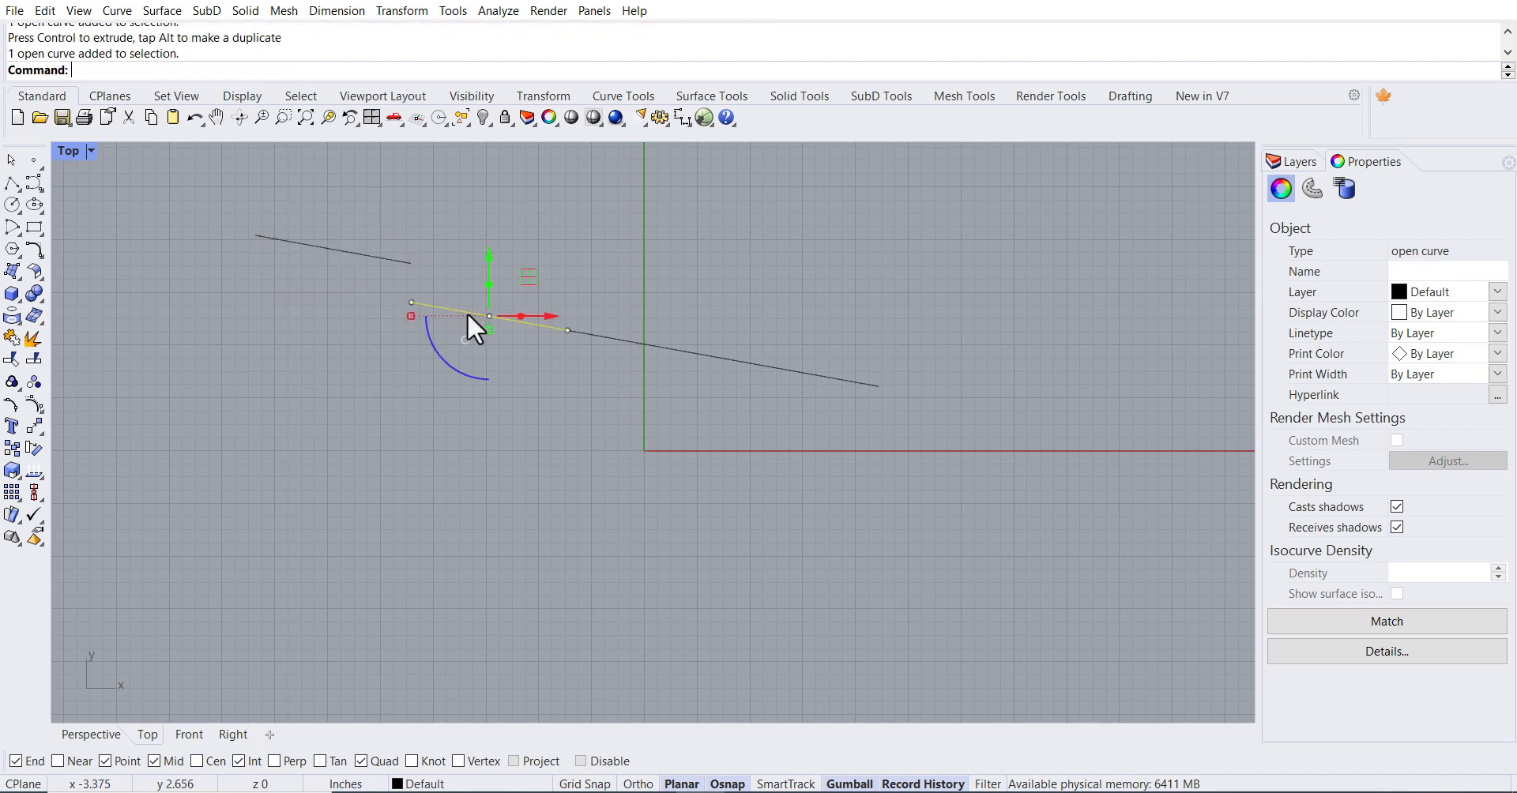
left_click_drag(483, 263, 483, 347)
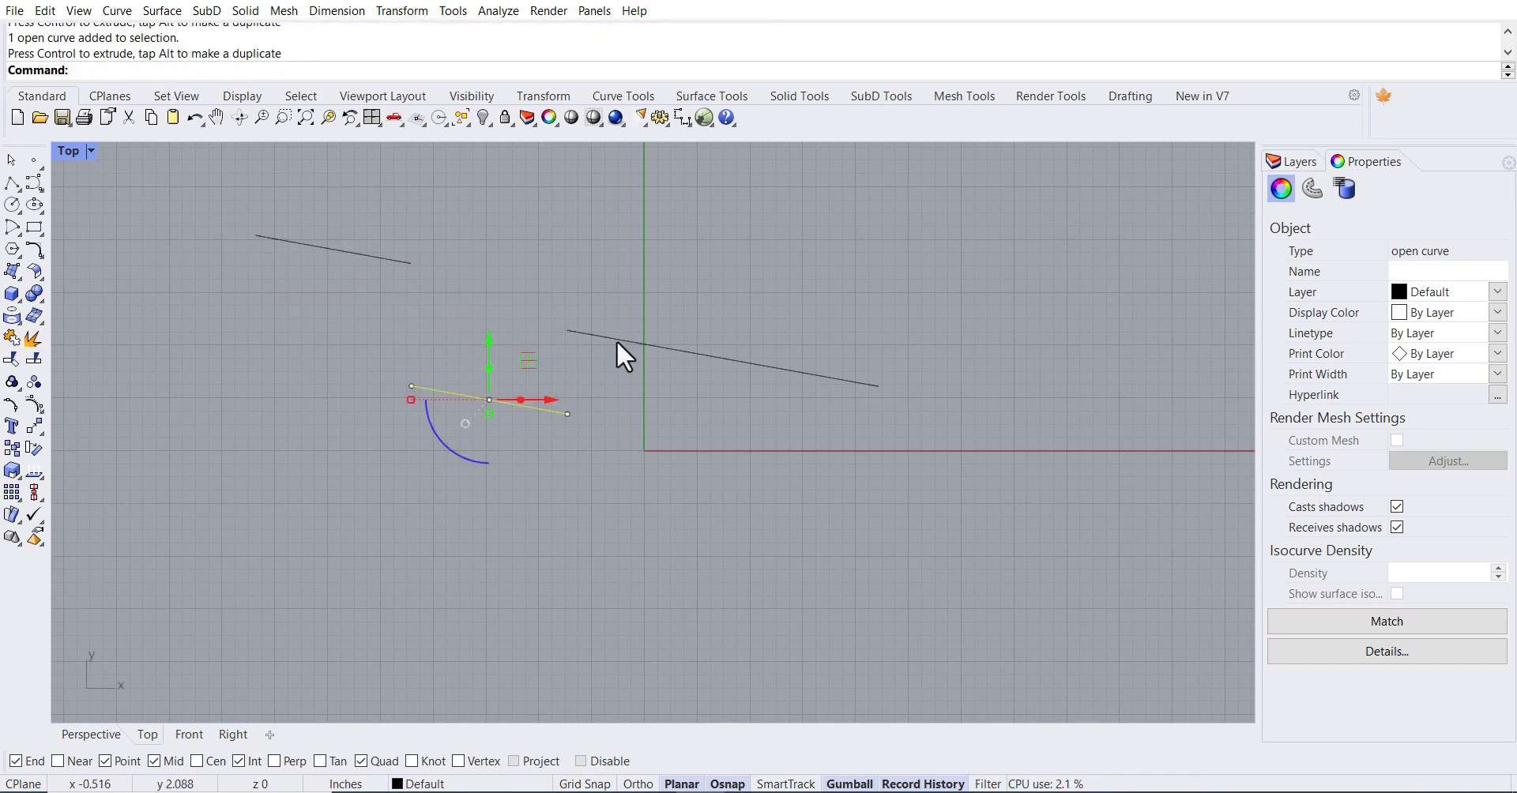
left_click(616, 340)
left_click_drag(642, 291, 644, 218)
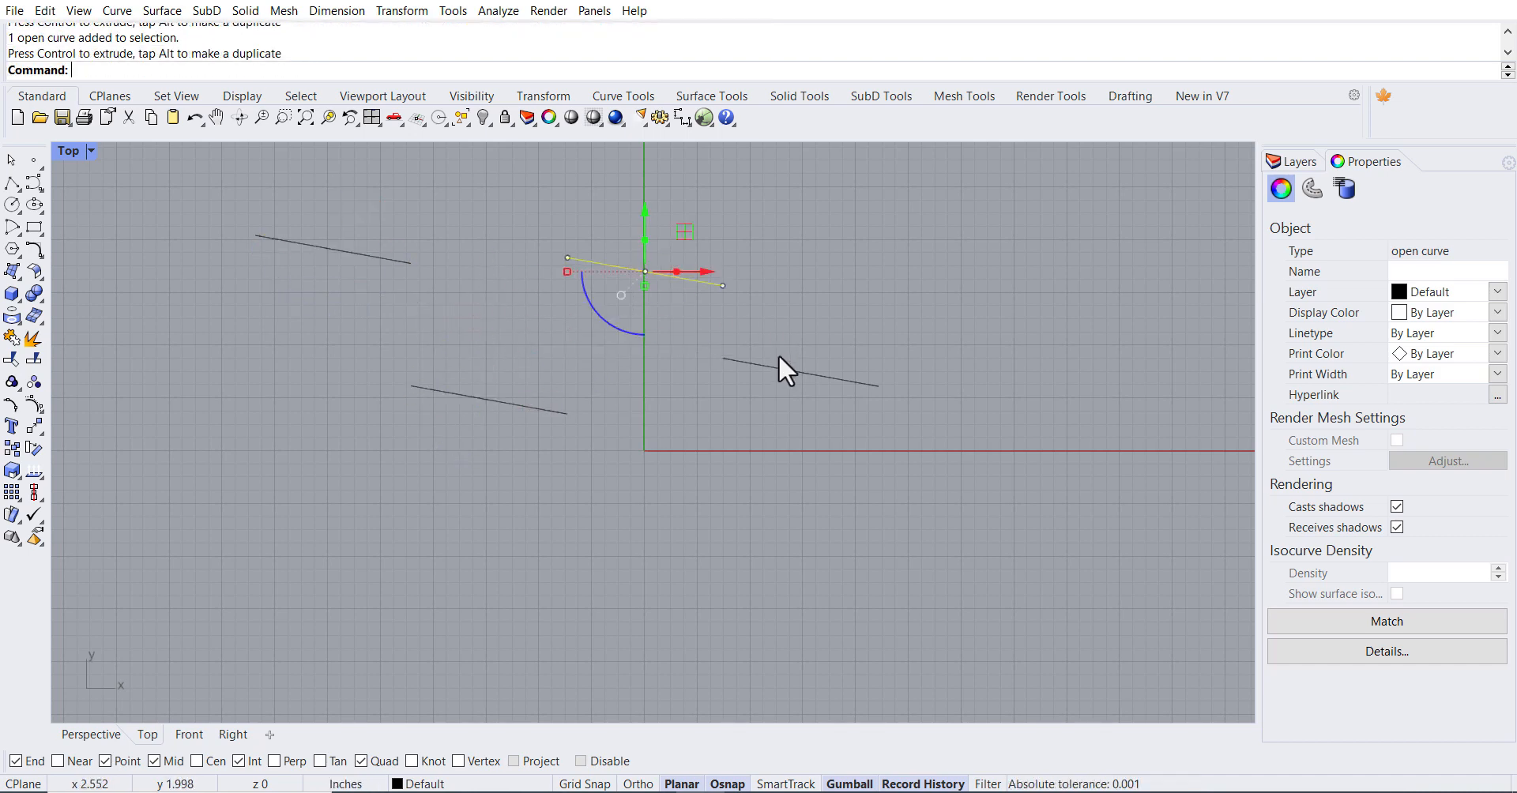
left_click(778, 366)
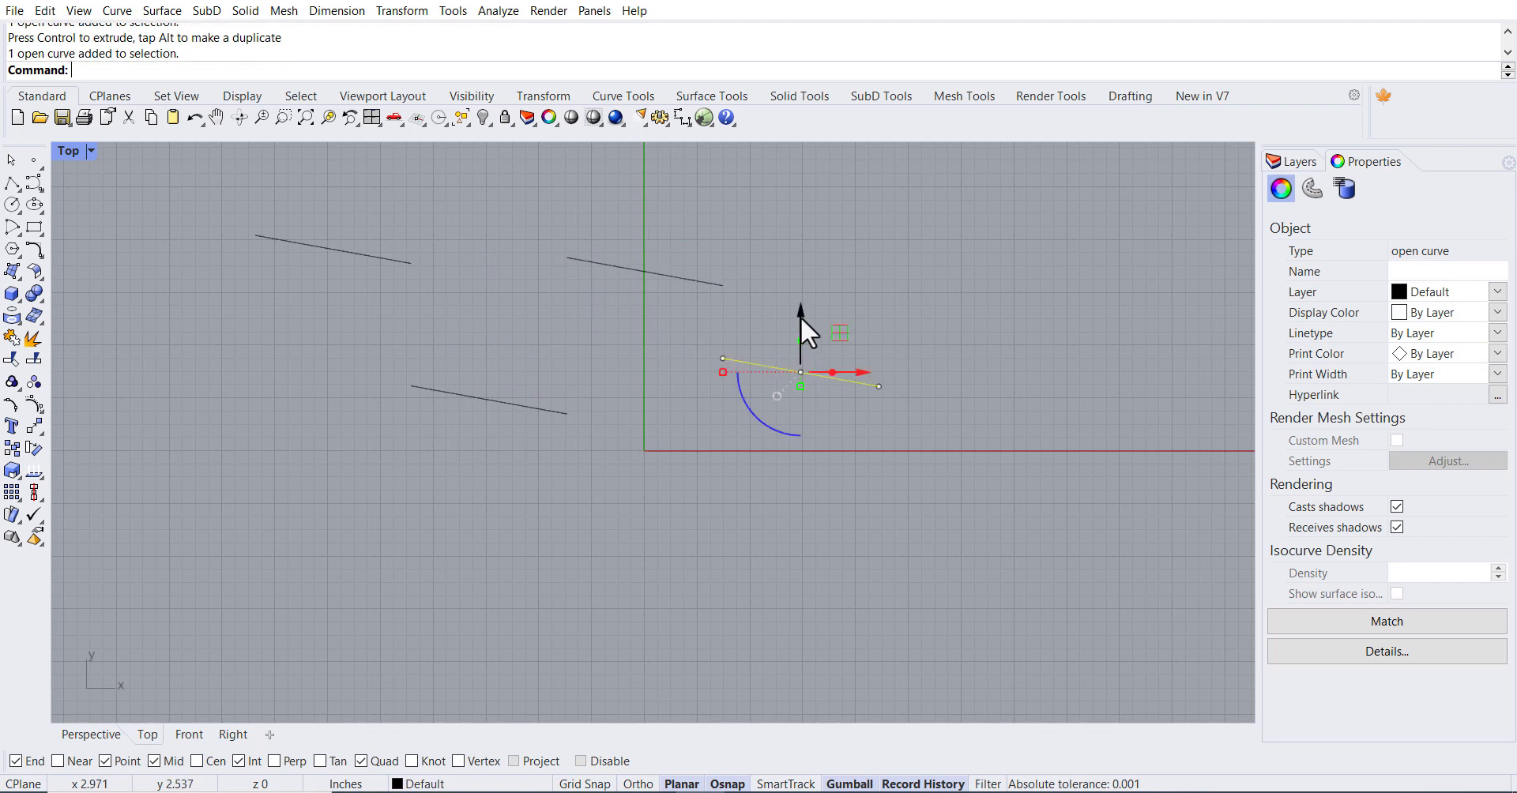
left_click_drag(799, 318, 802, 339)
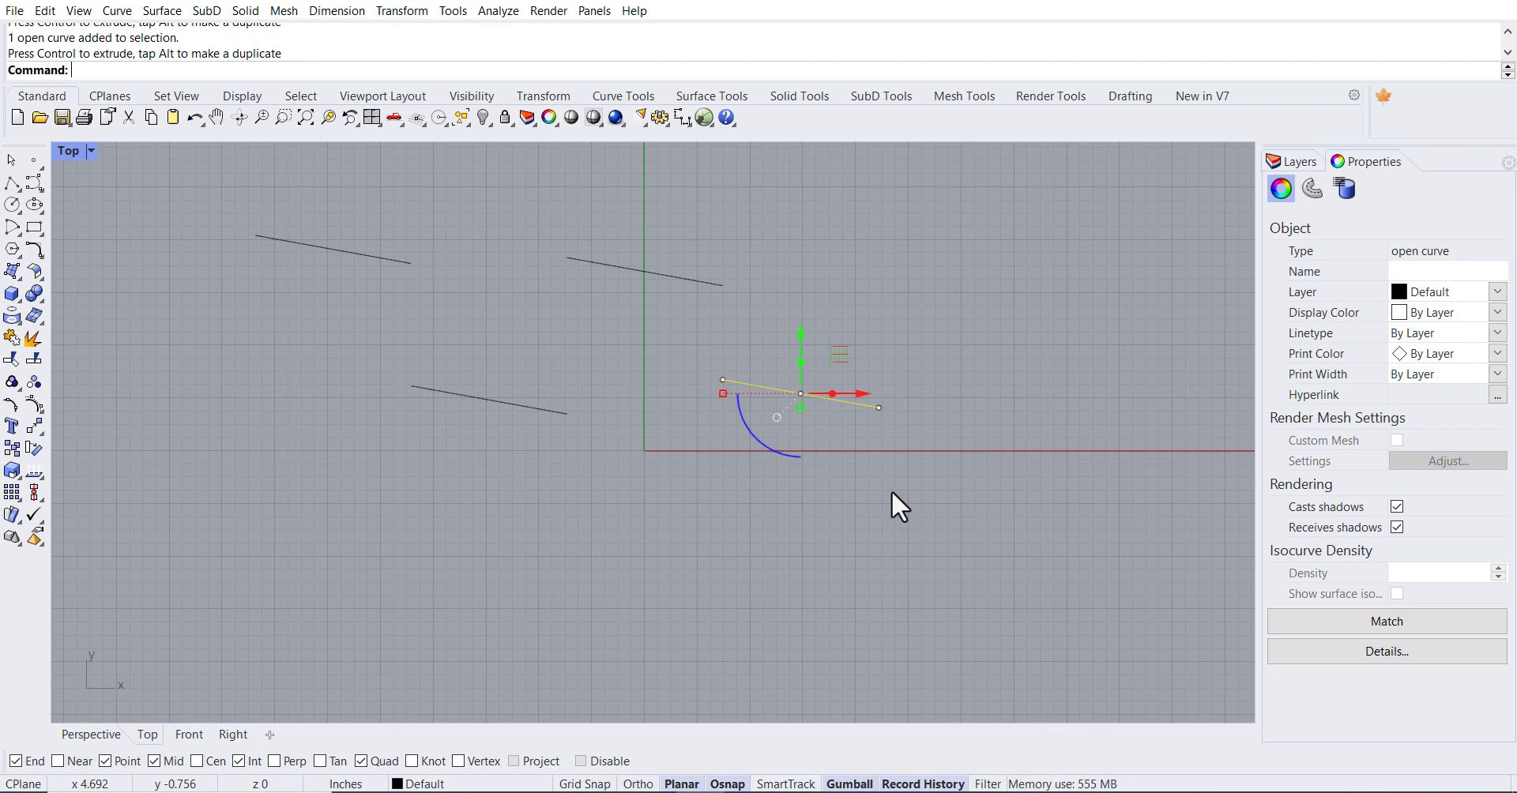
left_click(928, 524)
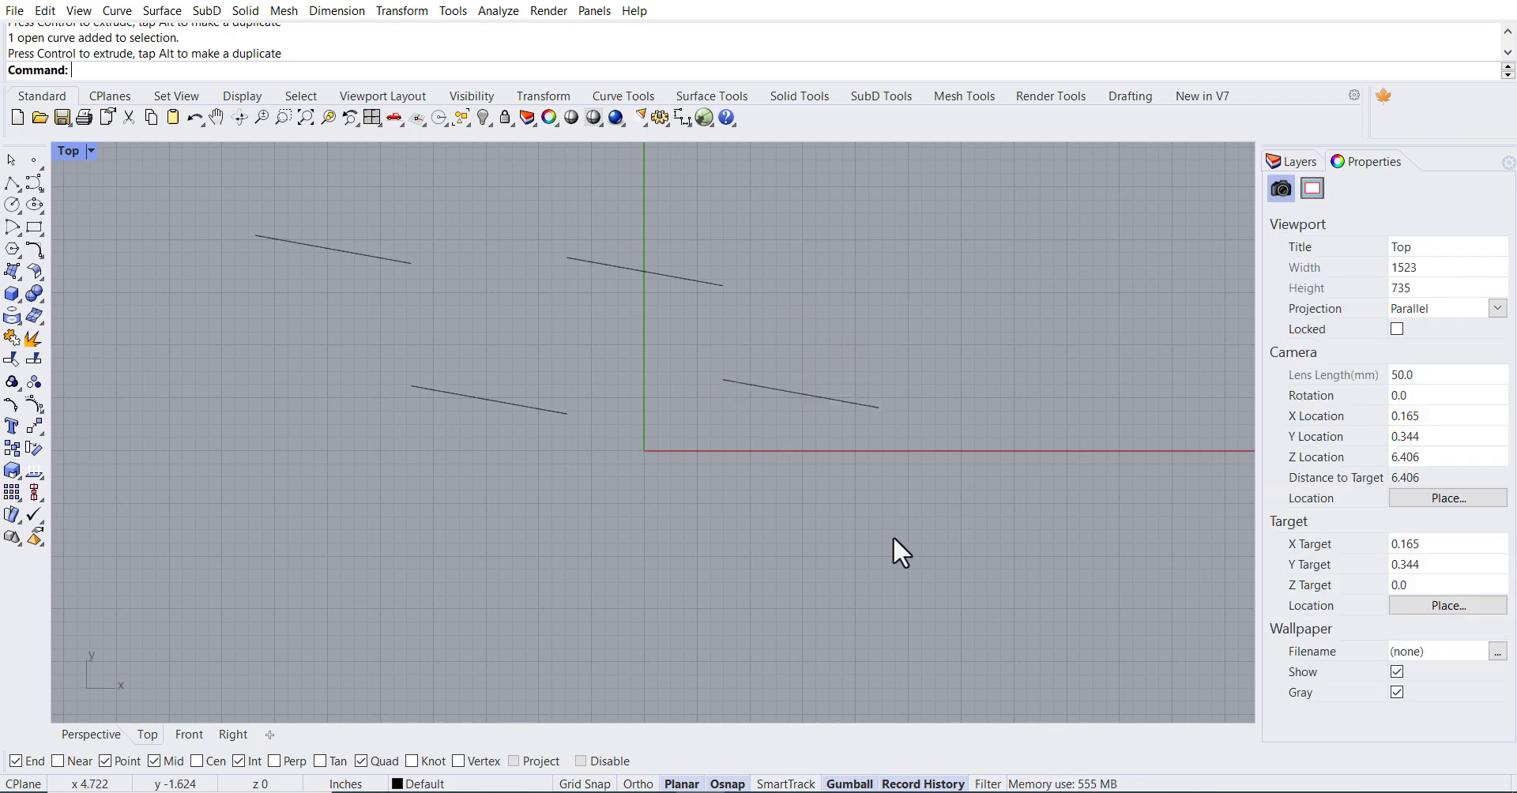
- Measure the length of the first split segment from endpoint to endpoint with the Distance command
type("Distance")
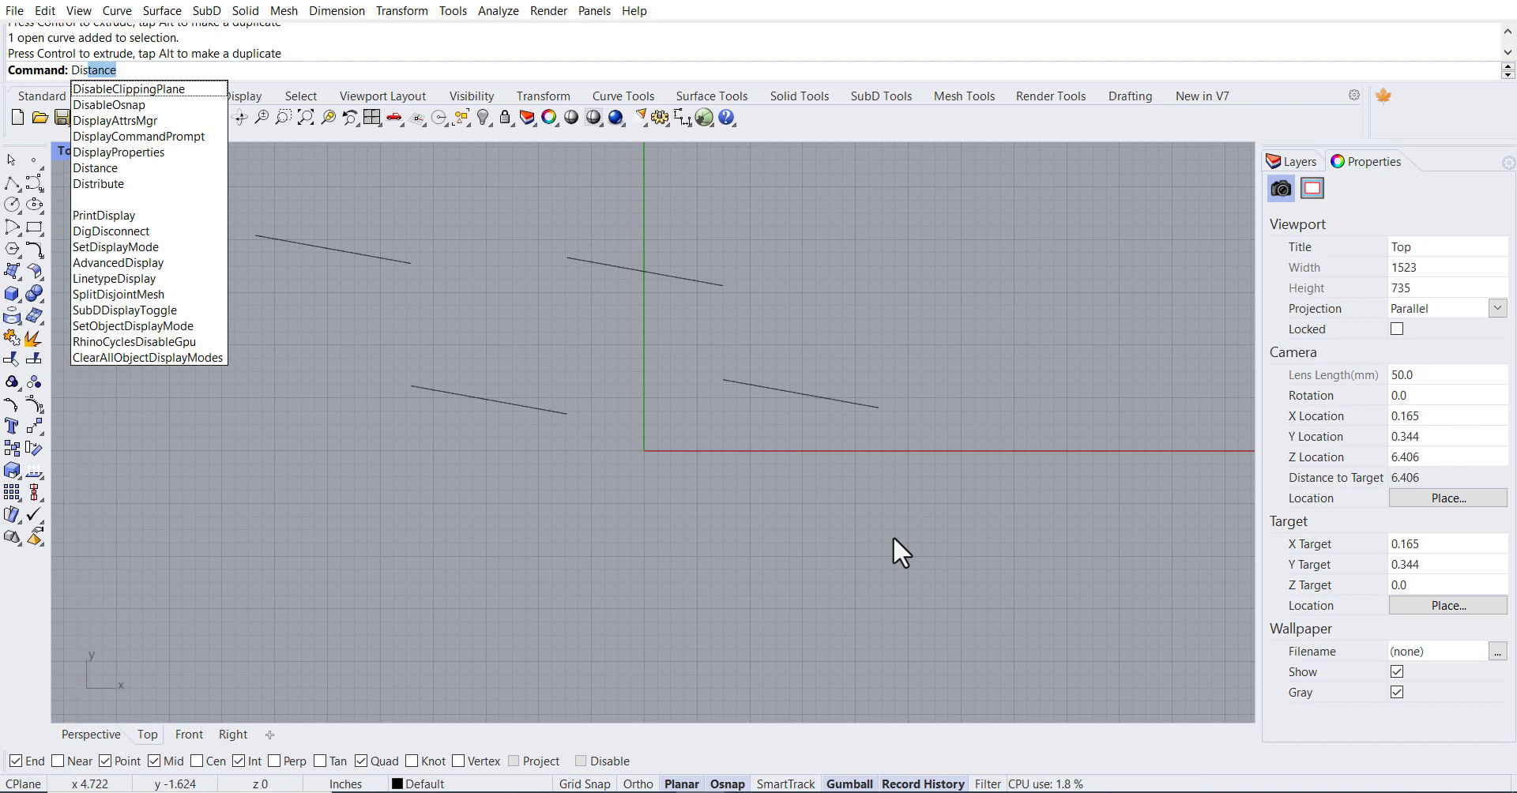
key("Return")
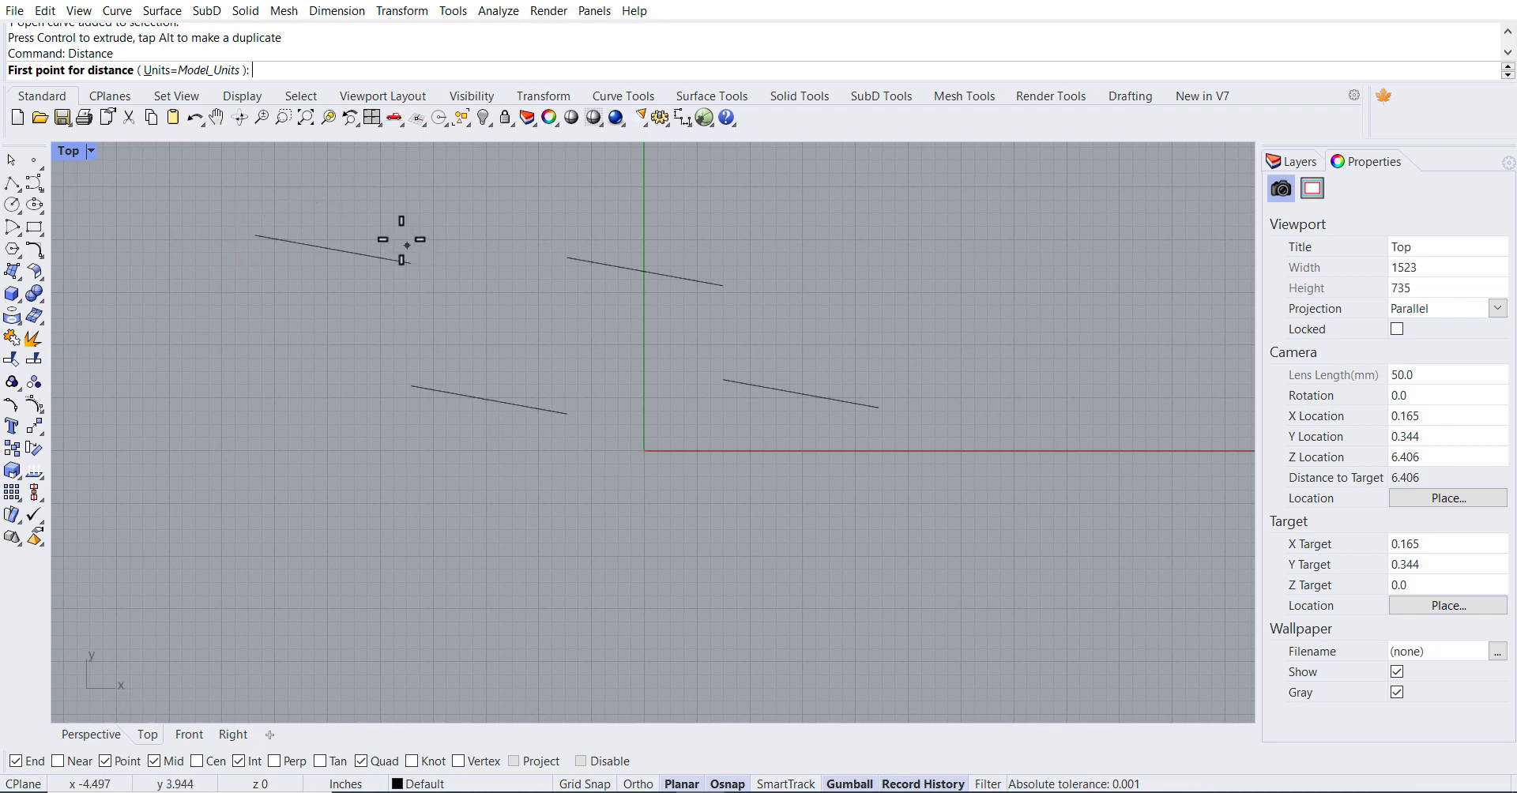
left_click(255, 233)
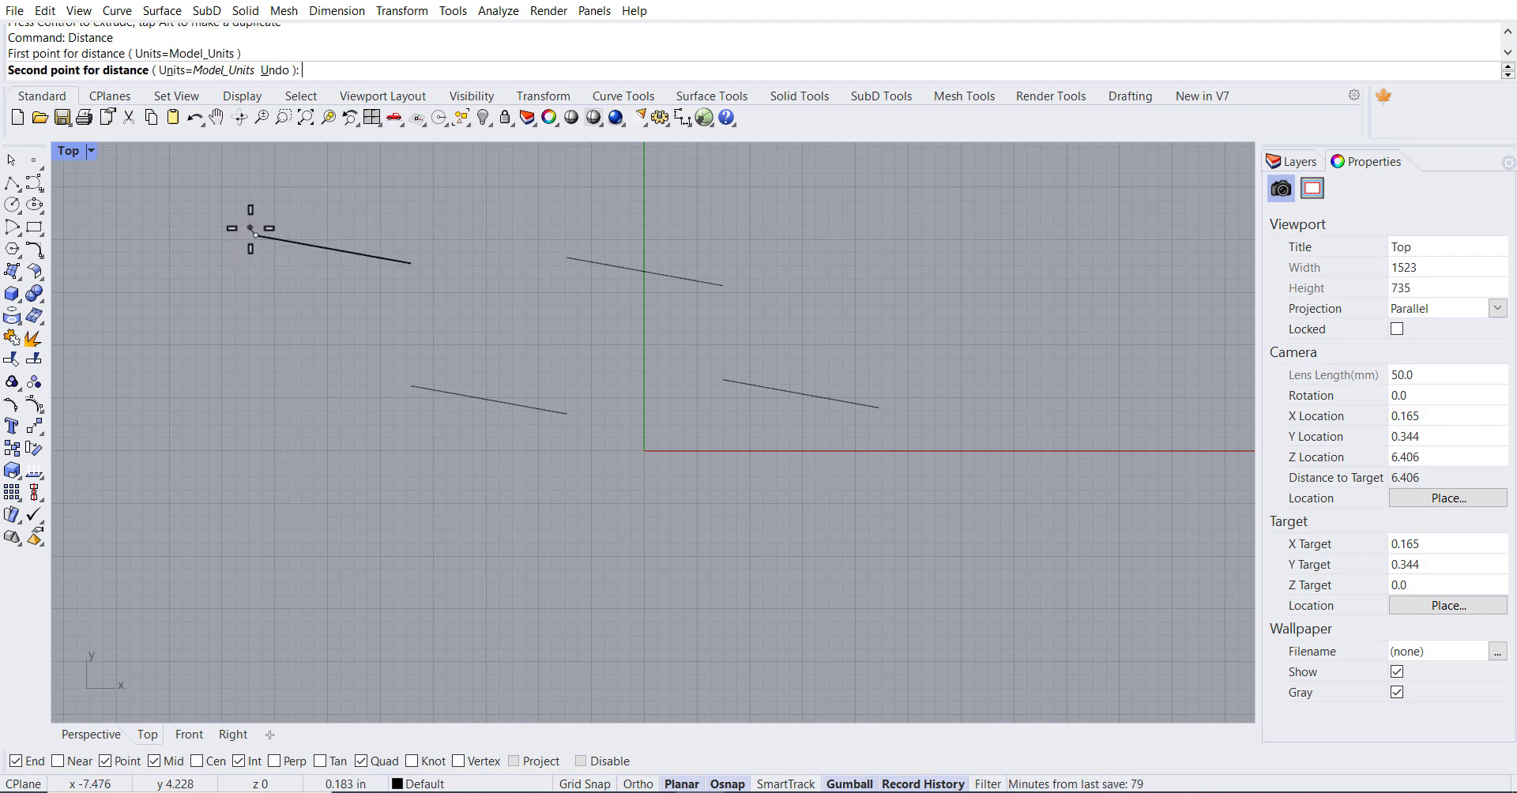
left_click(411, 263)
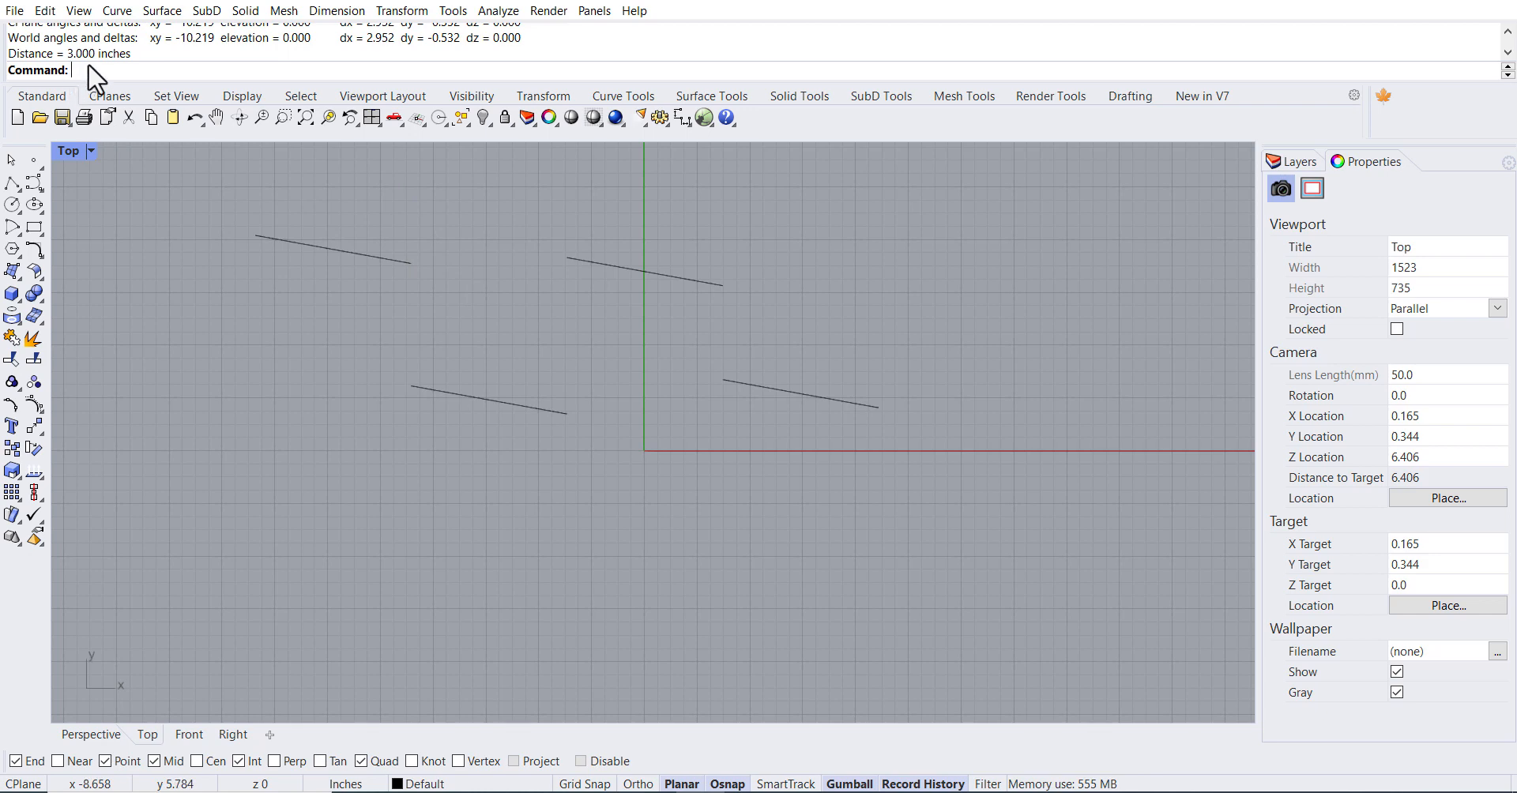